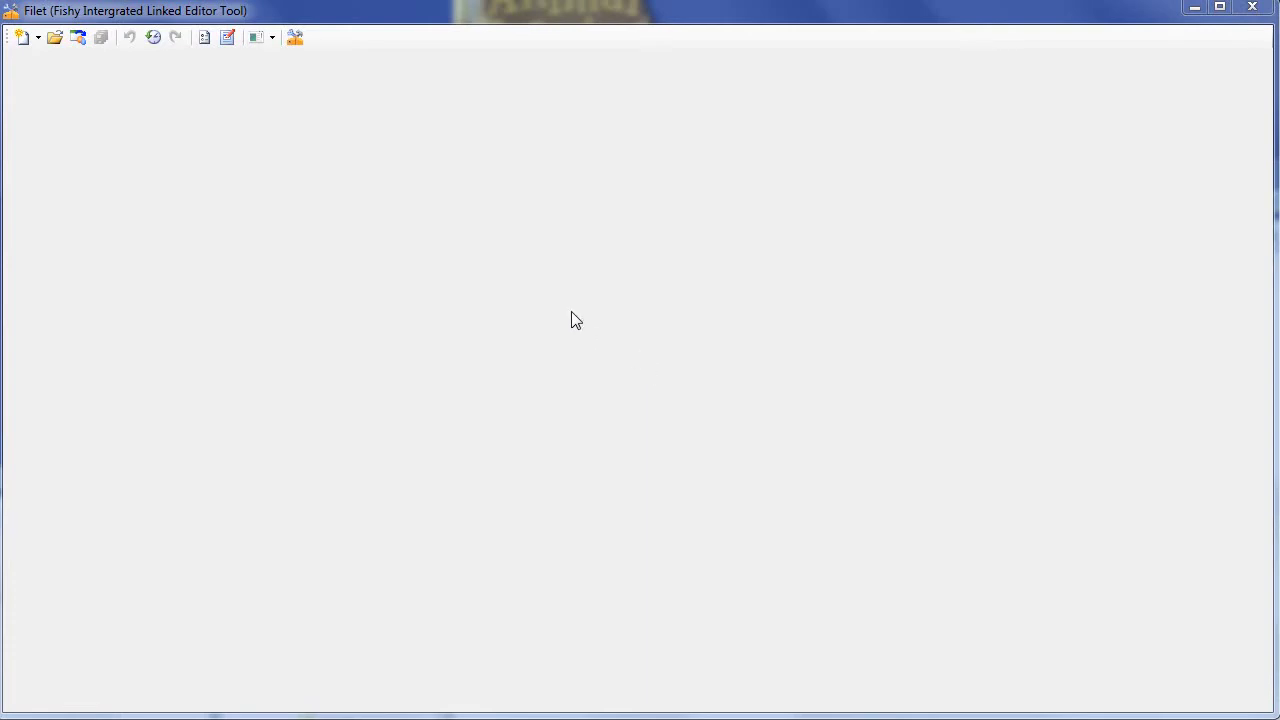
Open the base map file from the Maps folder.
left_click(55, 38)
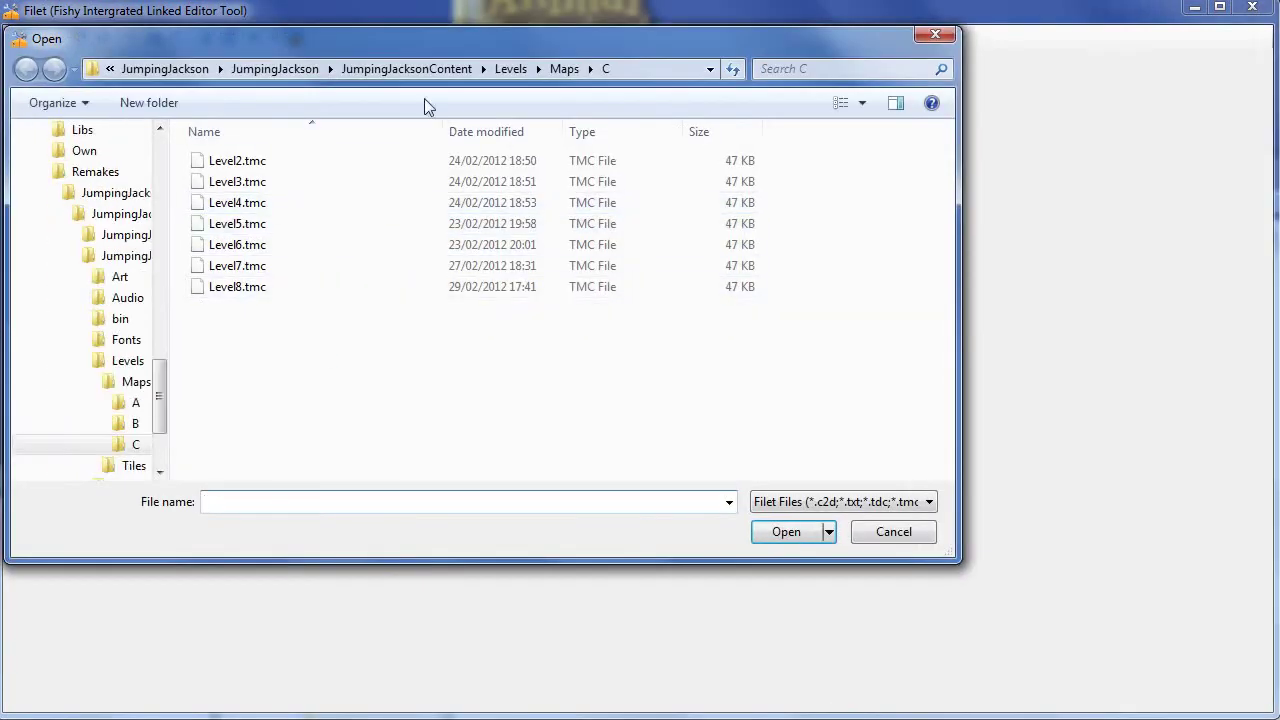
left_click(580, 66)
double_click(240, 228)
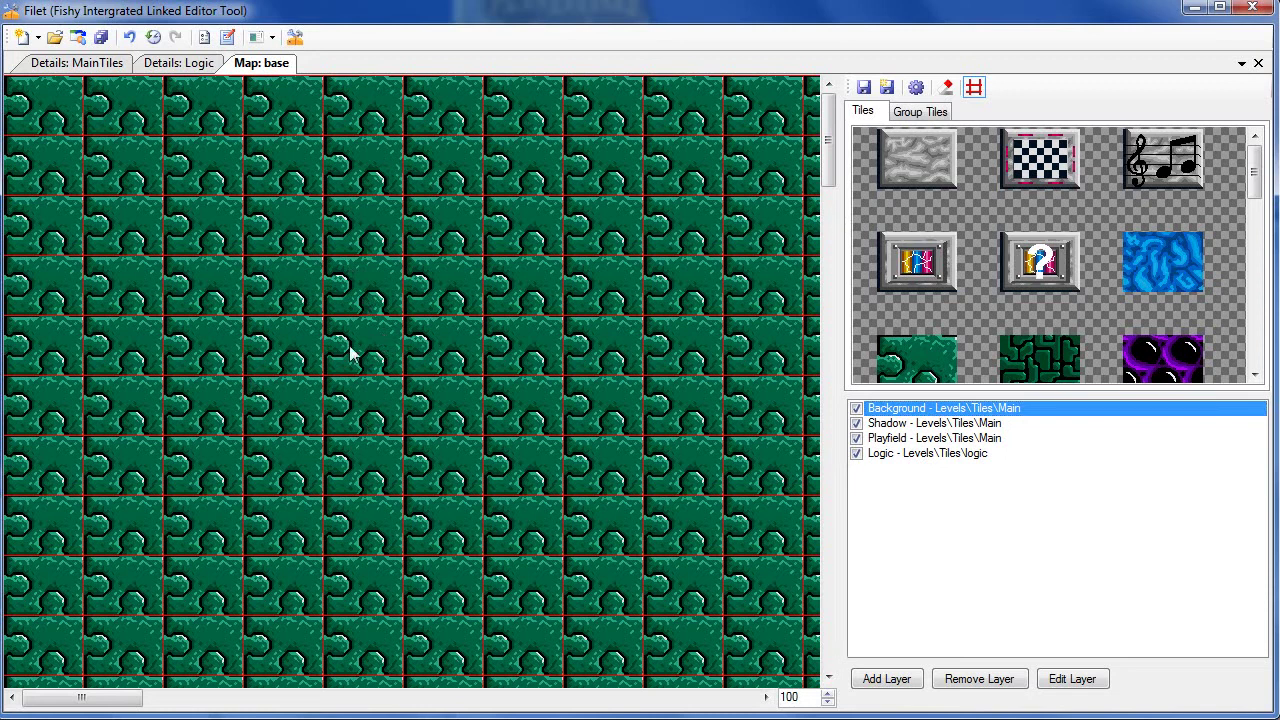
Fill the whole Background layer with the dark blue maze-pattern tile.
scroll(360, 332, "down", 4)
scroll(360, 332, "up", 2)
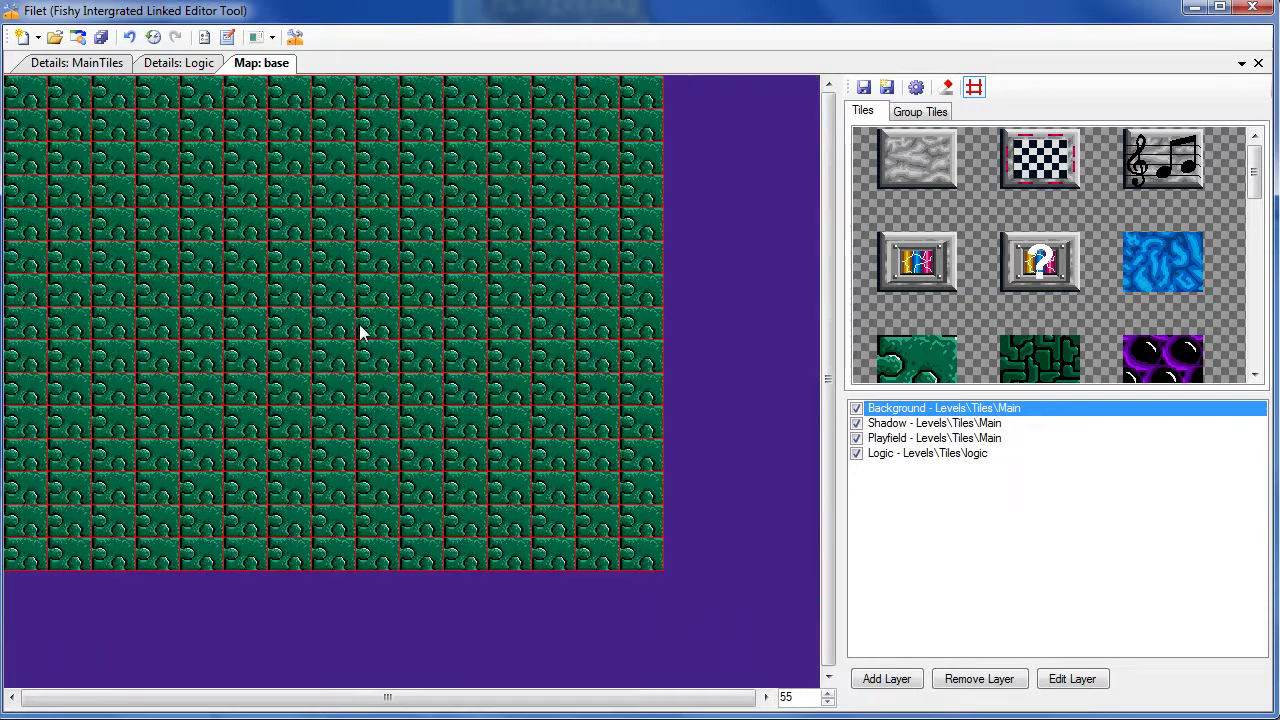
left_click_drag(29, 89, 640, 552)
left_click_drag(1255, 160, 1252, 224)
left_click(1167, 231)
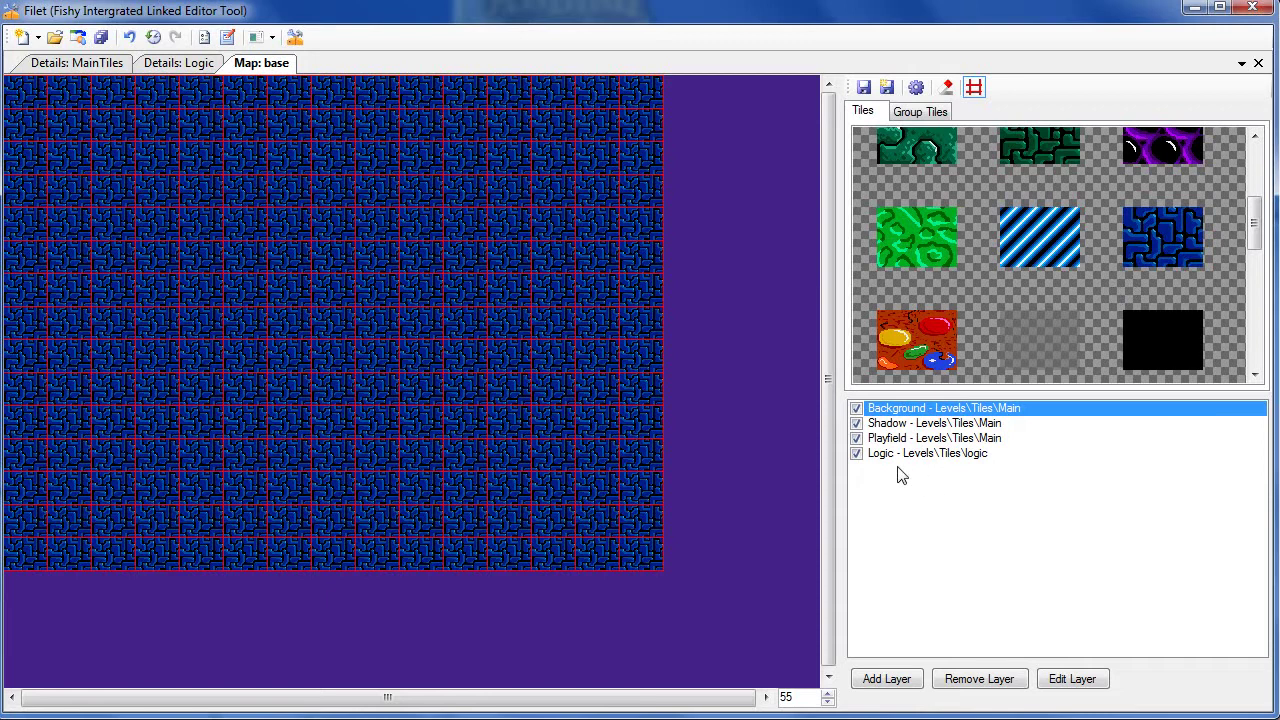
Place a checkered tile near the middle of the map on the Playfield layer.
left_click(920, 439)
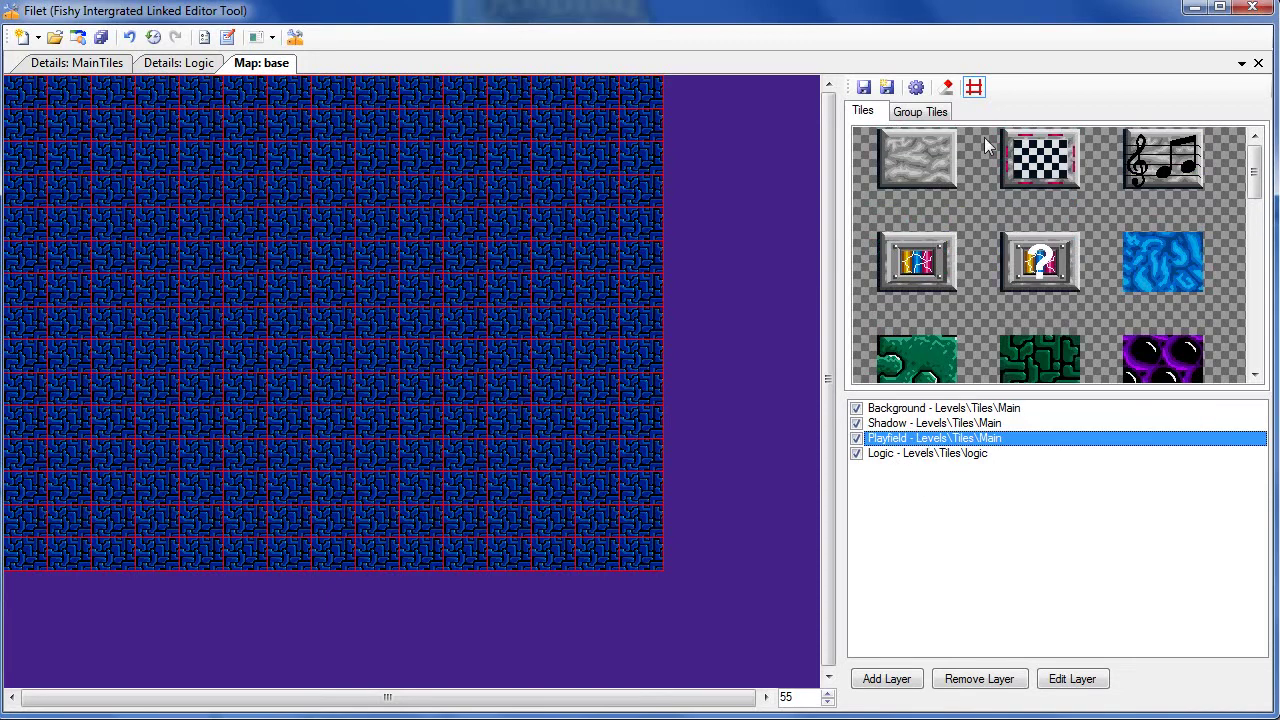
left_click(1052, 172)
scroll(420, 362, "up", 2)
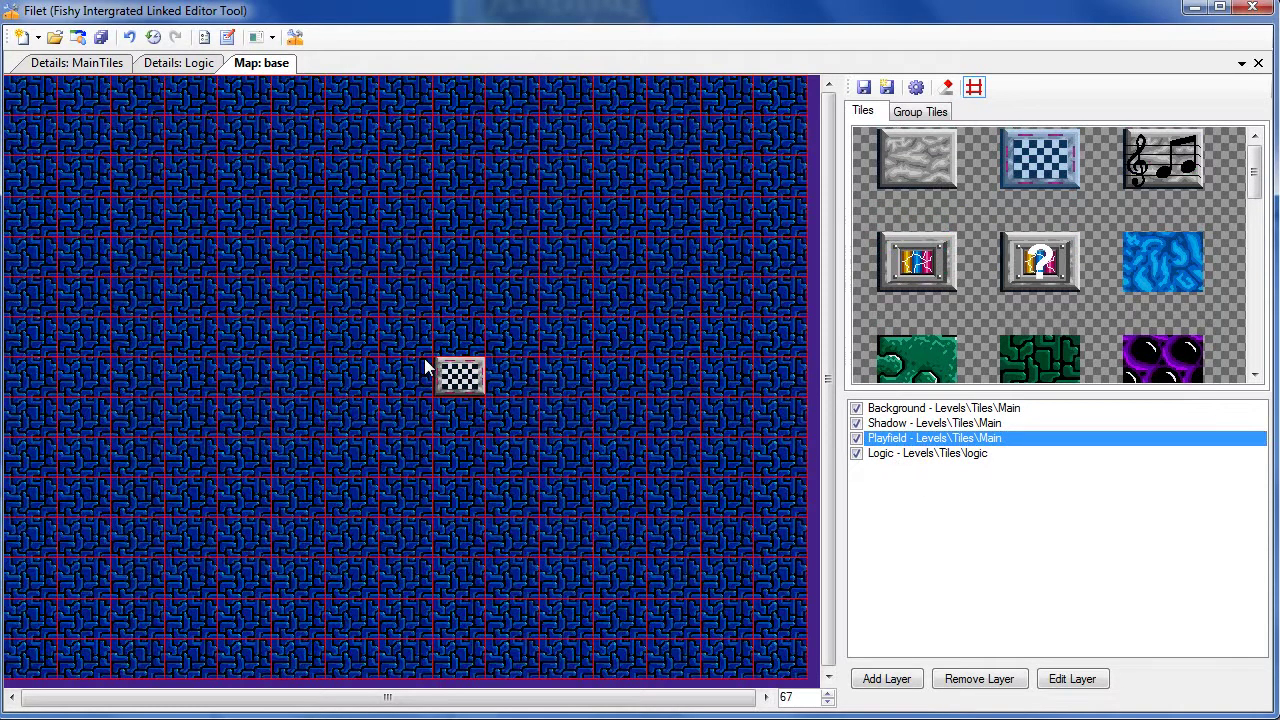
left_click(408, 342)
Paint a two-tile-wide grey stone path around the checkered tile, down the right side and back left, and erase the stray tile below it.
left_click(893, 162)
mouse_move(346, 302)
left_mouse_down()
mouse_move(588, 300)
mouse_move(624, 332)
mouse_move(345, 333)
left_mouse_up()
mouse_move(670, 316)
left_mouse_down()
mouse_move(646, 391)
mouse_move(668, 617)
mouse_move(458, 652)
mouse_move(437, 626)
mouse_move(447, 596)
mouse_move(657, 594)
mouse_move(617, 451)
left_mouse_up()
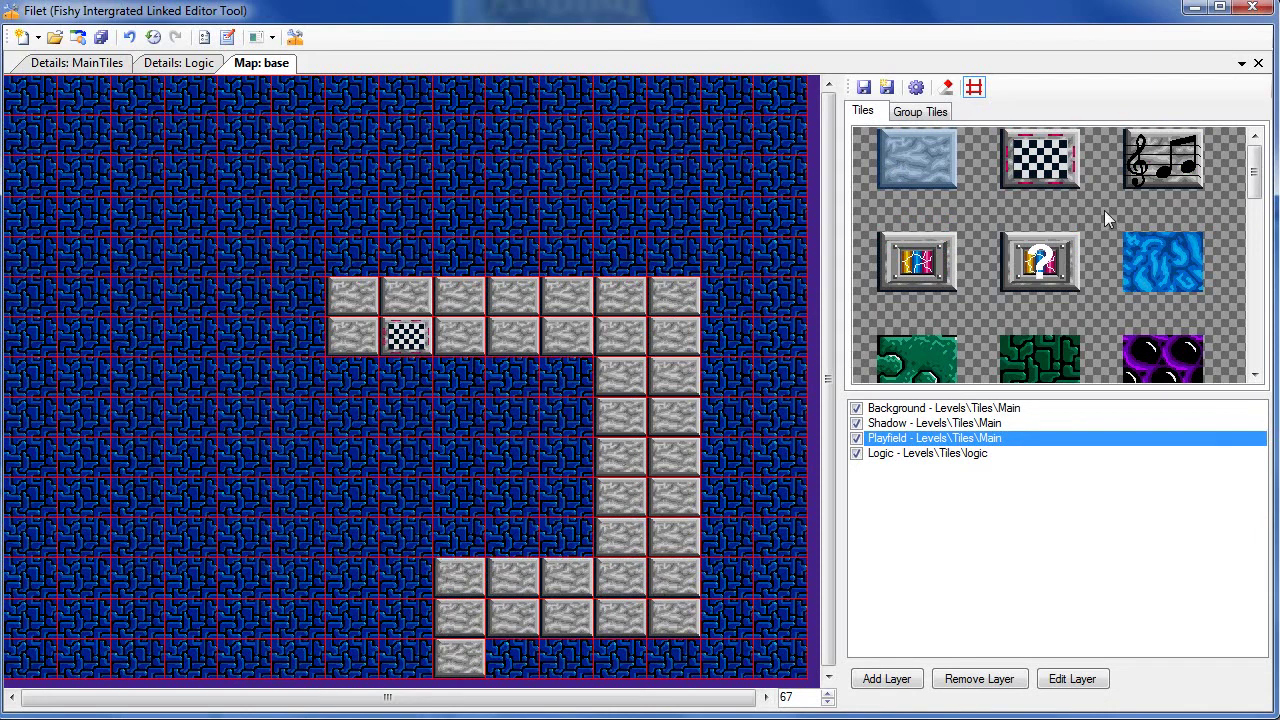
mouse_move(434, 580)
left_mouse_down()
mouse_move(408, 611)
mouse_move(350, 594)
left_mouse_up()
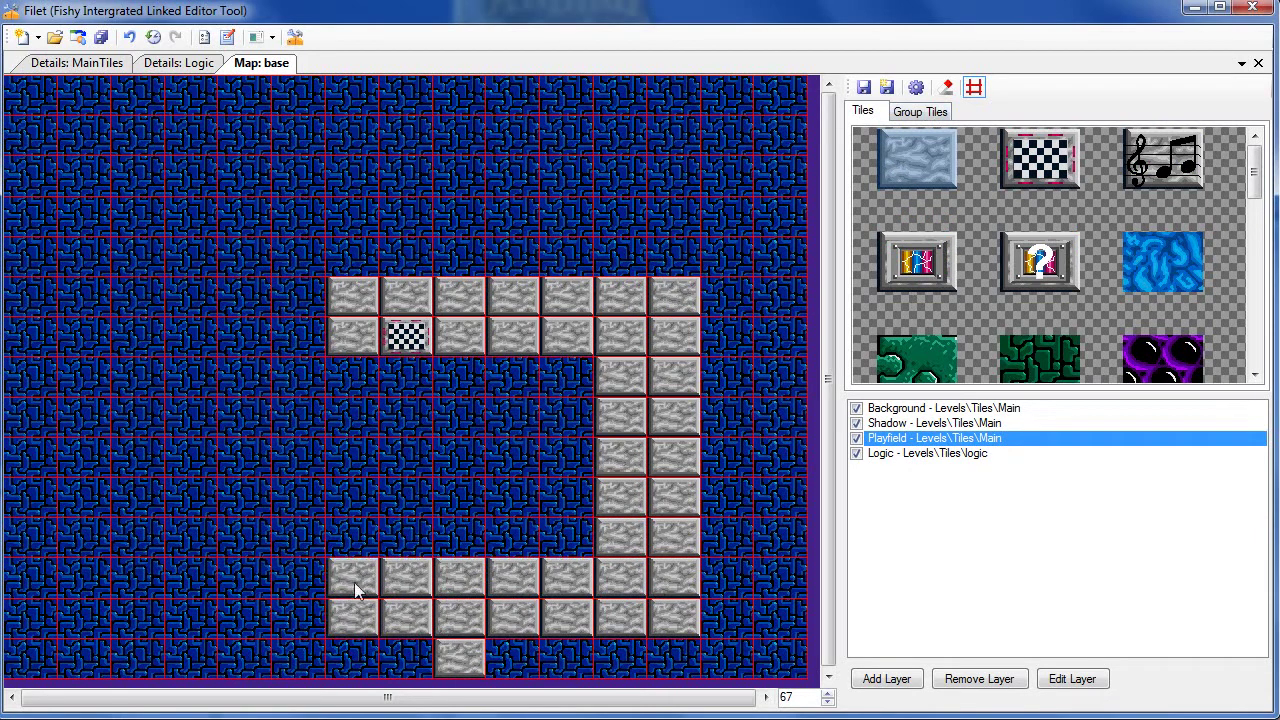
left_click(946, 87)
left_click(476, 671)
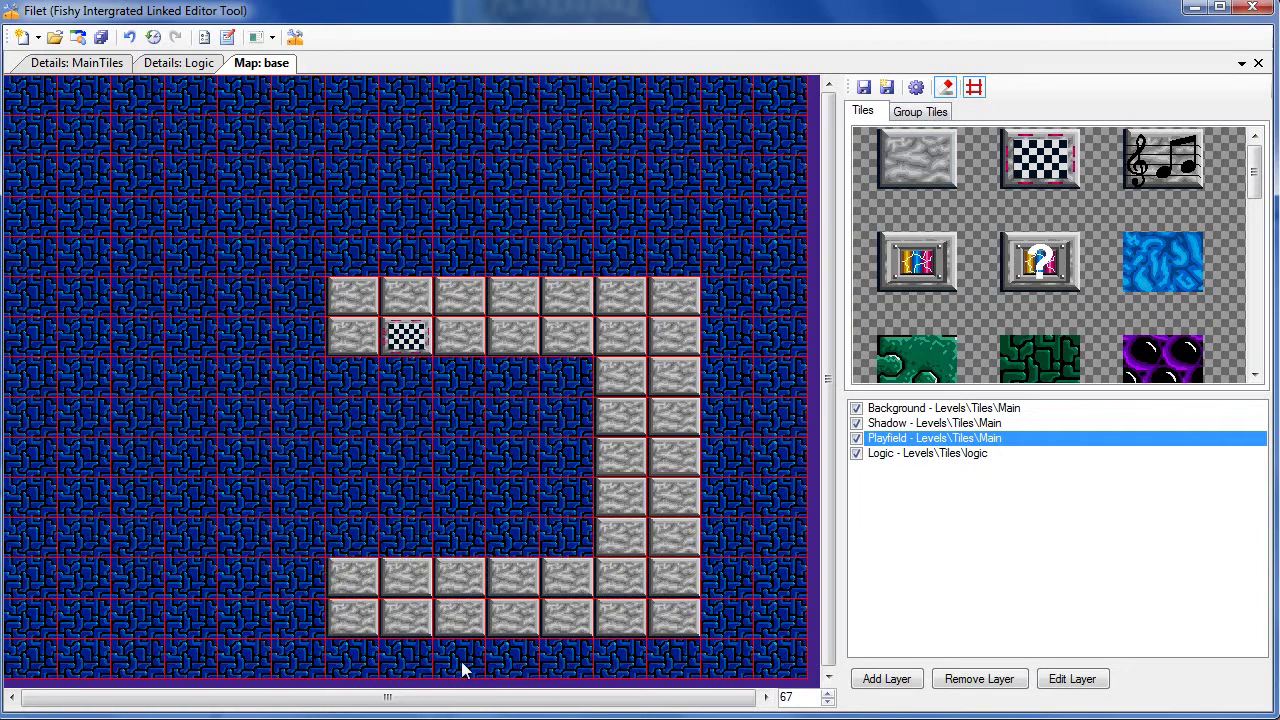
Place an empty blue turntable and an empty yellow turntable at the left end of the lower stone path.
left_click_drag(1257, 165, 1256, 285)
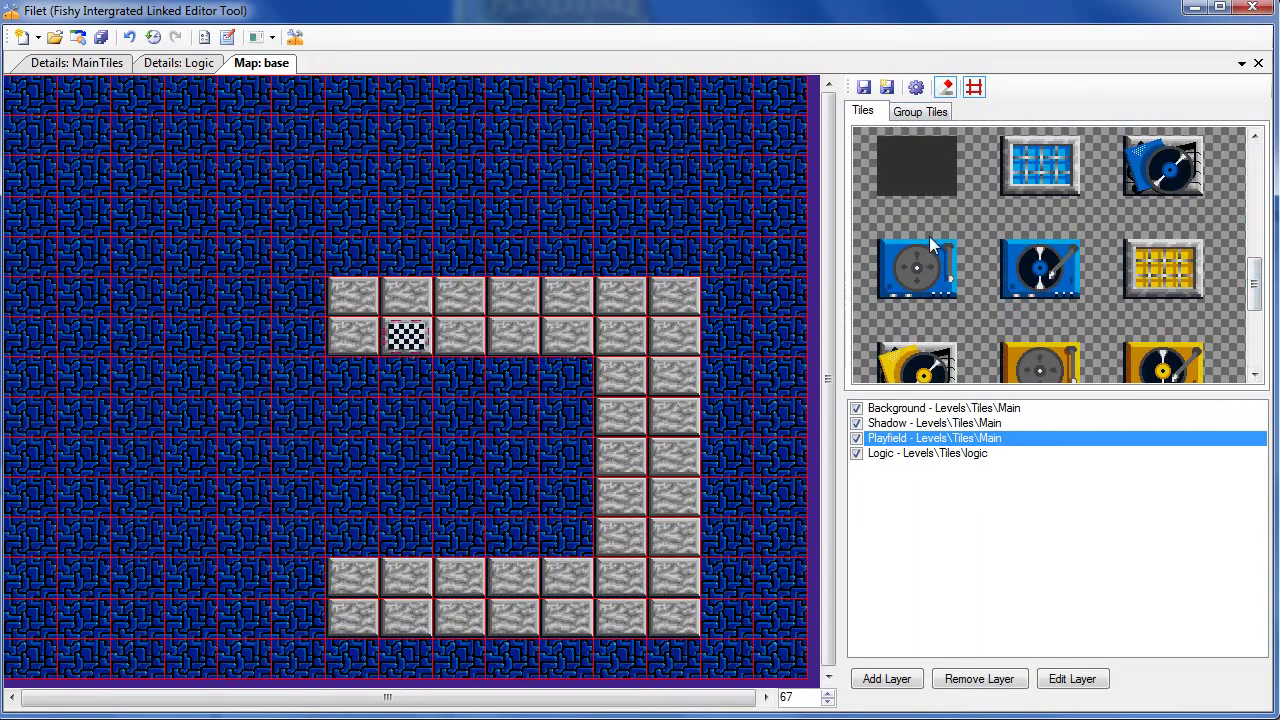
left_click(917, 268)
left_click(727, 295)
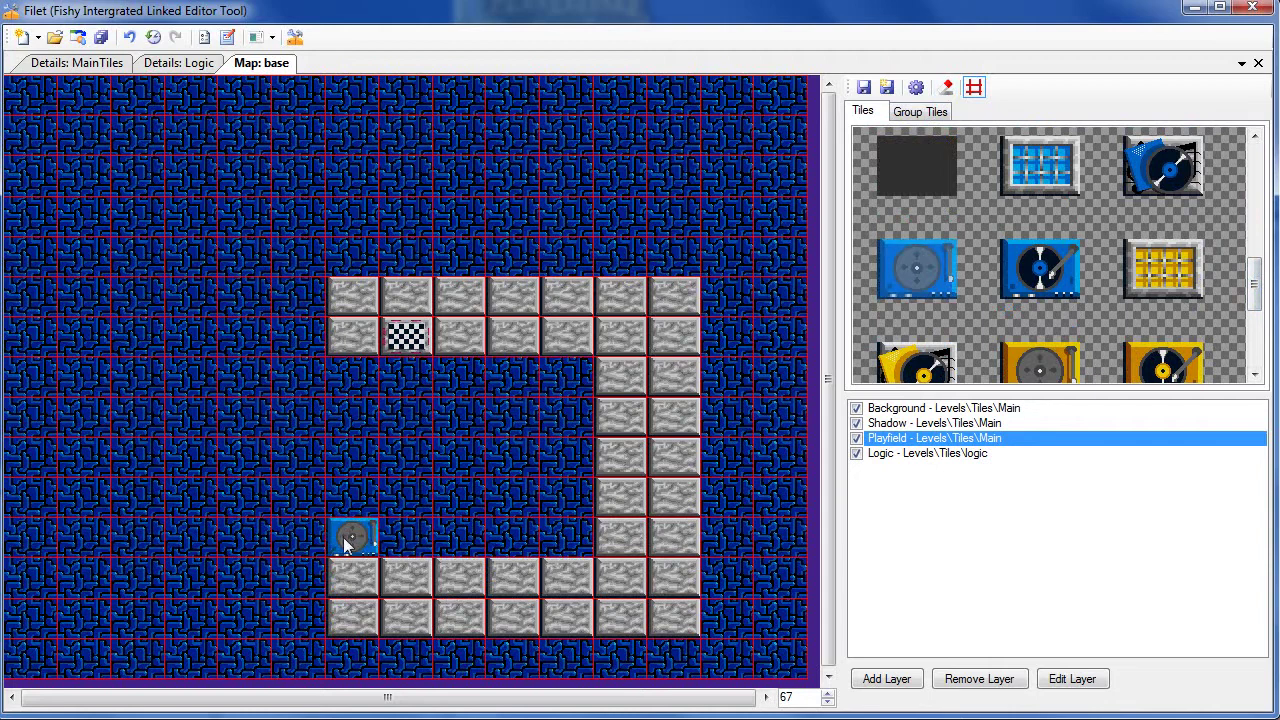
left_click(299, 577)
left_click(1079, 366)
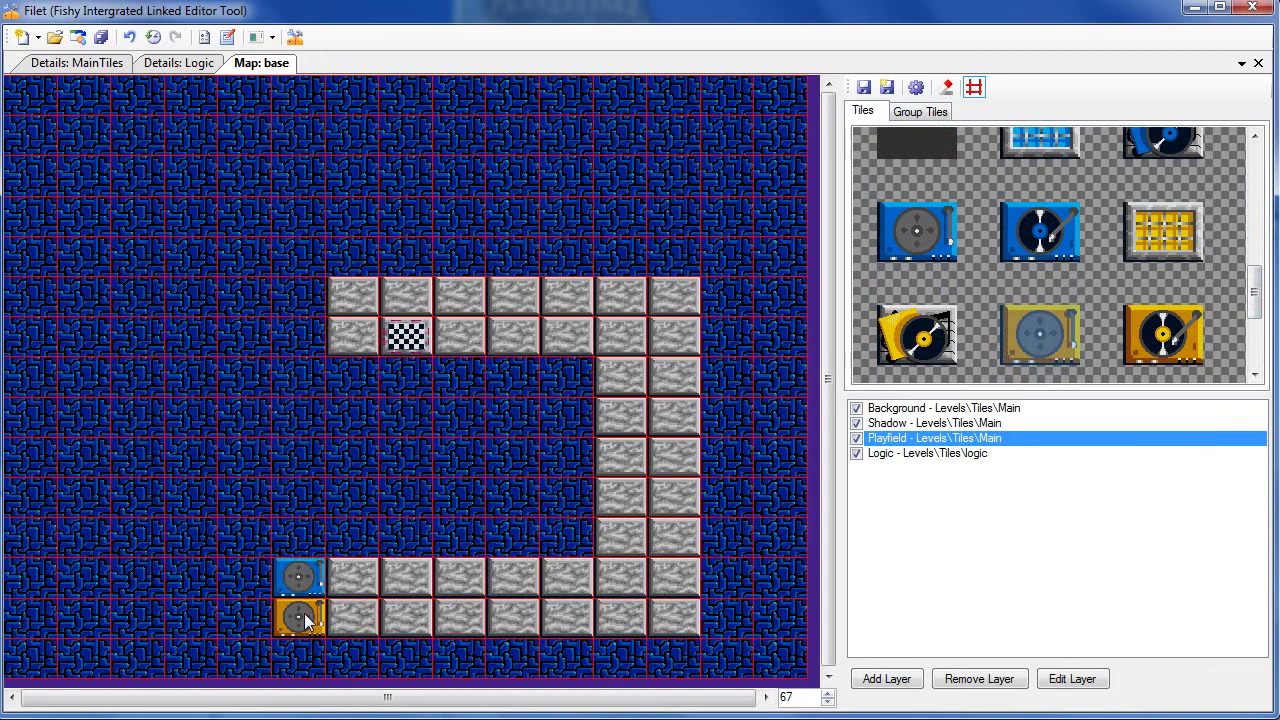
left_click(299, 617)
Place the framed multicolour tile directly above the left end of the lower stone path.
left_click_drag(1255, 290, 1250, 172)
left_click(916, 262)
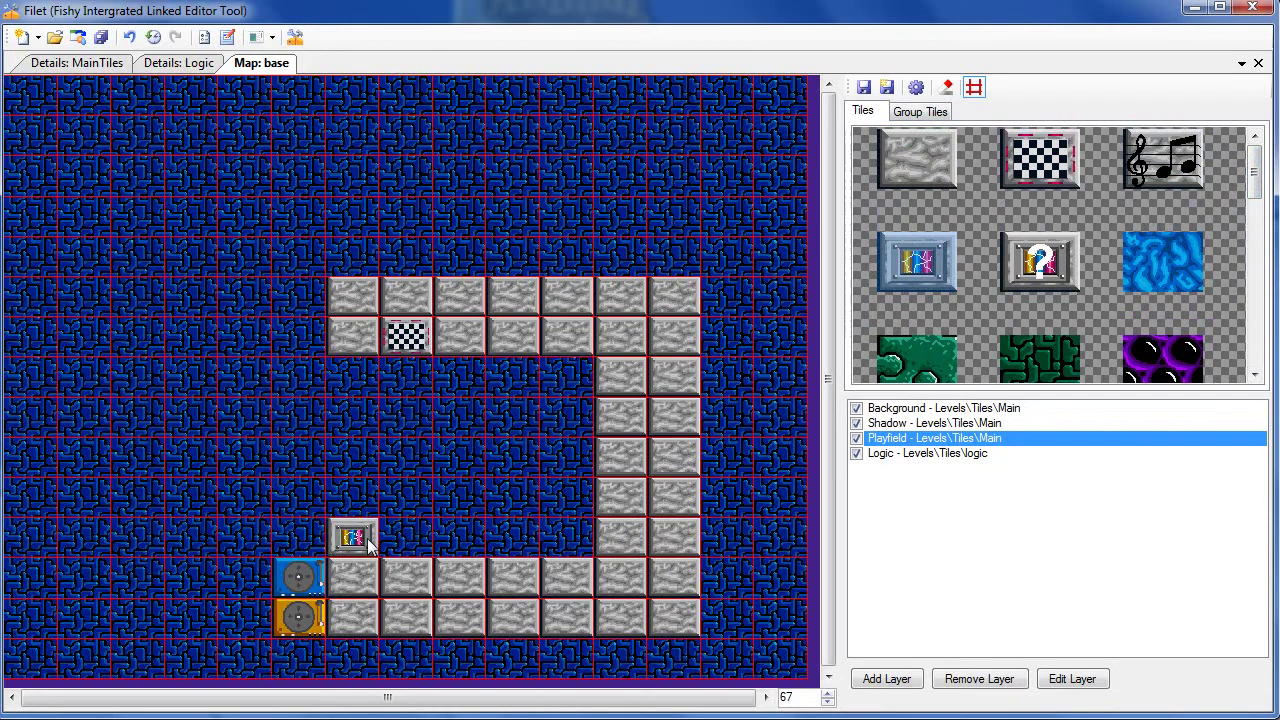
left_click(370, 545)
Paint a stone path along the map's top and down its left side, ending with a framed multicolour tile in the bottom middle cell.
left_click(920, 168)
mouse_move(603, 157)
left_mouse_down()
mouse_move(603, 128)
mouse_move(347, 155)
mouse_move(106, 160)
mouse_move(98, 576)
mouse_move(140, 575)
mouse_move(182, 548)
mouse_move(165, 472)
mouse_move(164, 524)
mouse_move(127, 366)
mouse_move(134, 186)
mouse_move(533, 170)
mouse_move(286, 209)
mouse_move(194, 209)
mouse_move(197, 392)
left_mouse_up()
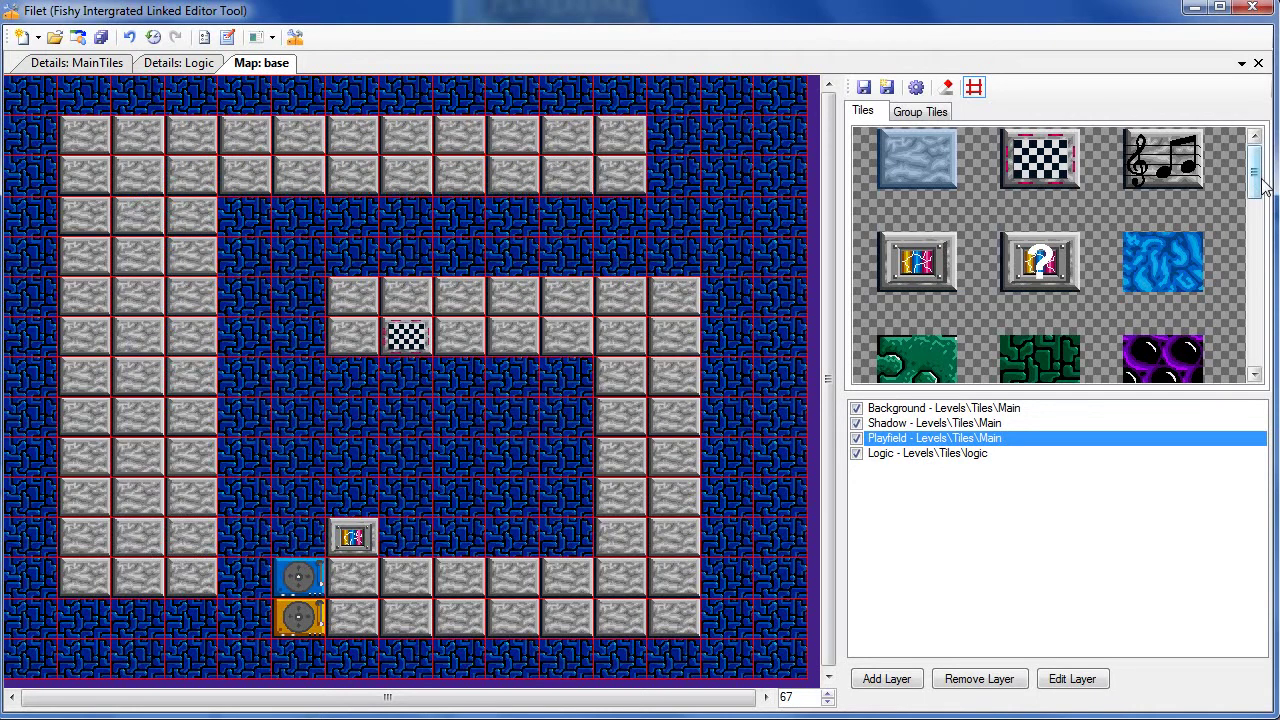
scroll(1263, 188, "down", 1)
left_click(935, 205)
left_click(138, 577)
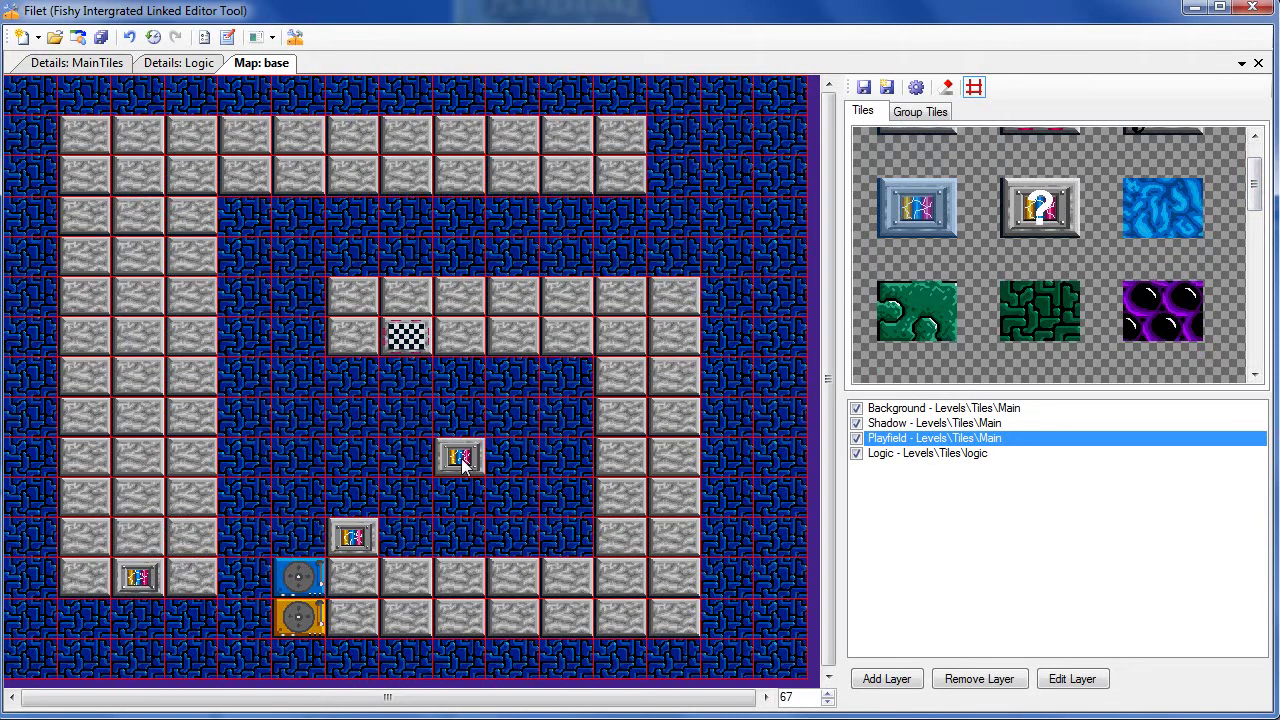
Place three blue grid tiles and one yellow above them in the left path's right column, and three yellow grid tiles in its left column.
scroll(1256, 168, "up", 1)
left_click_drag(1256, 168, 1254, 285)
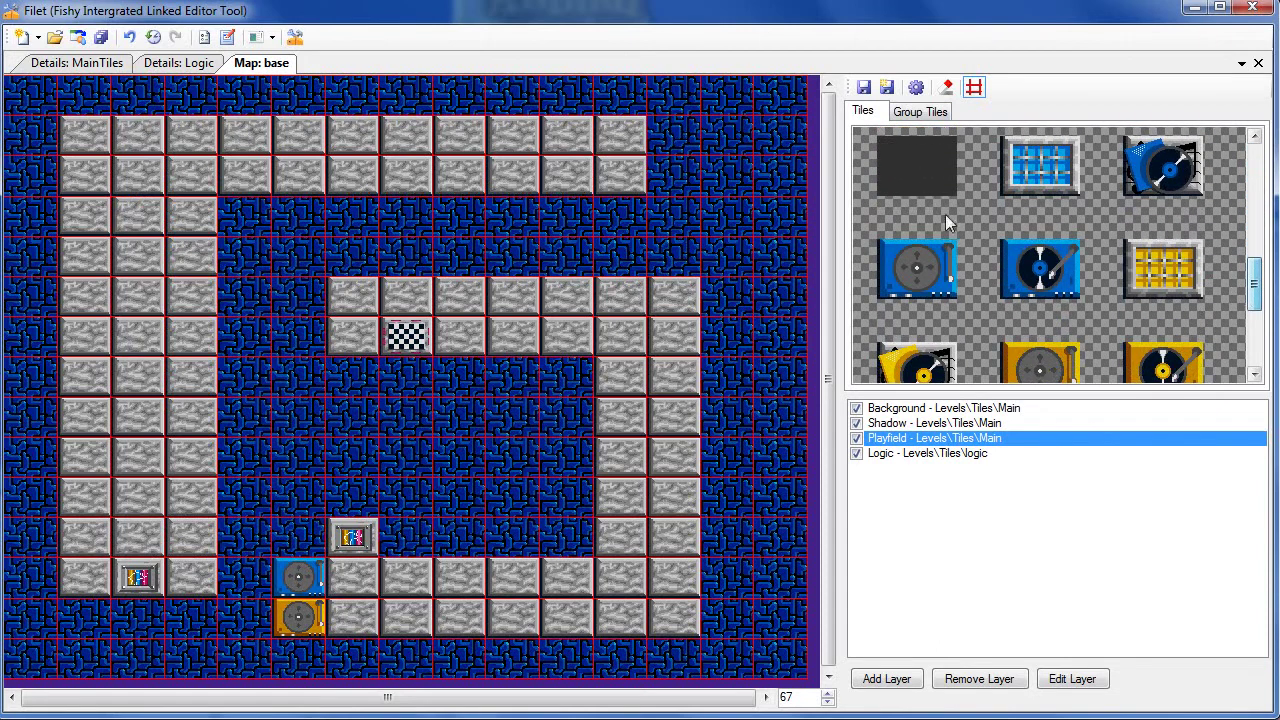
left_click(1024, 175)
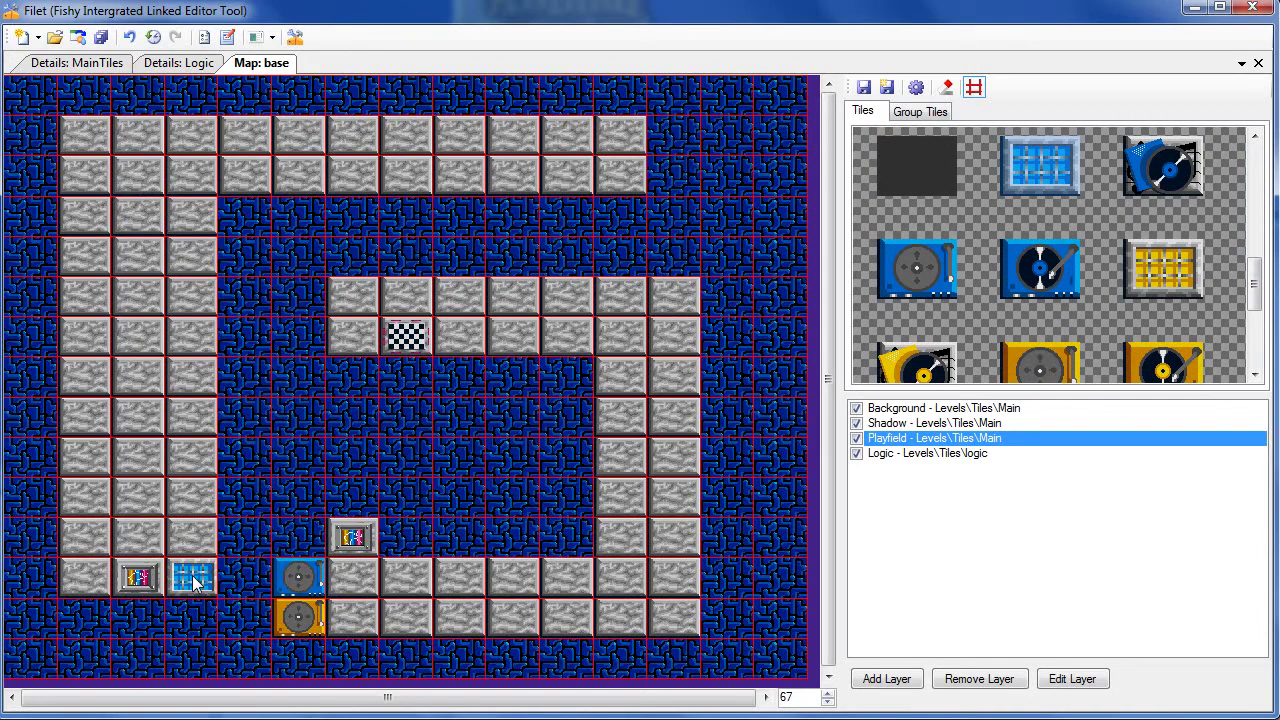
left_click_drag(192, 580, 178, 510)
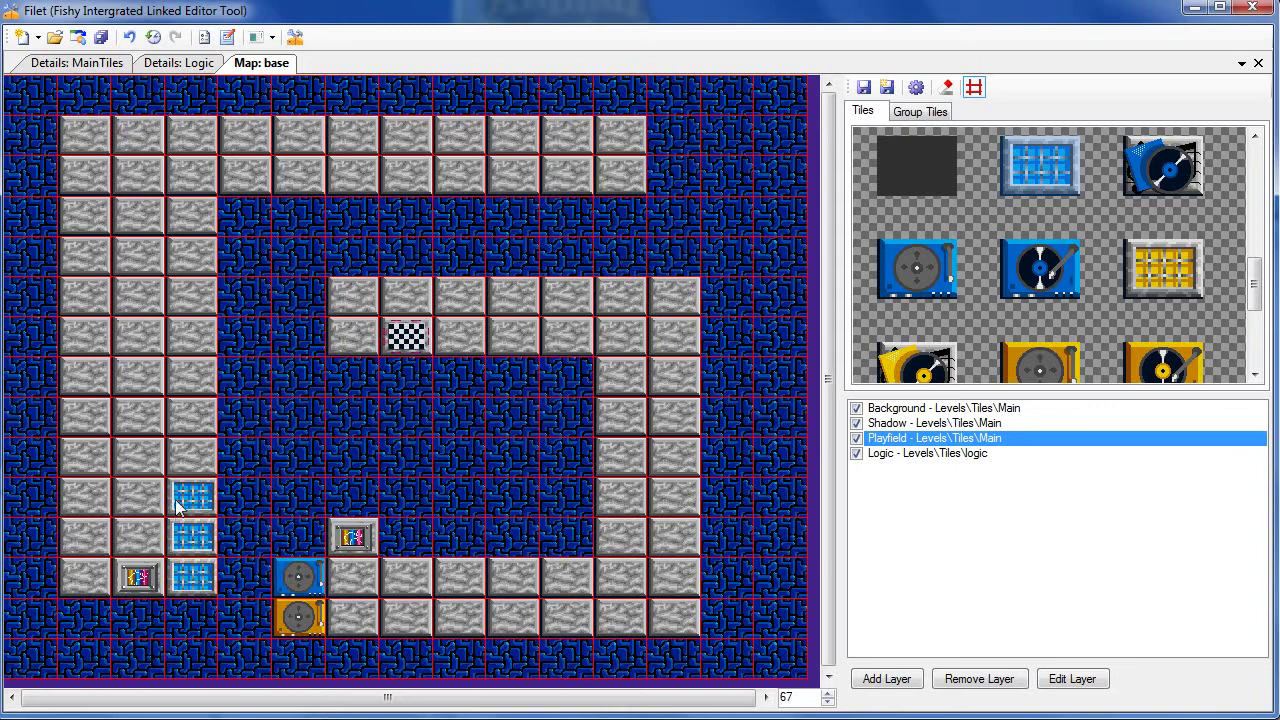
left_click(1195, 305)
left_click(192, 457)
left_click_drag(85, 577, 80, 482)
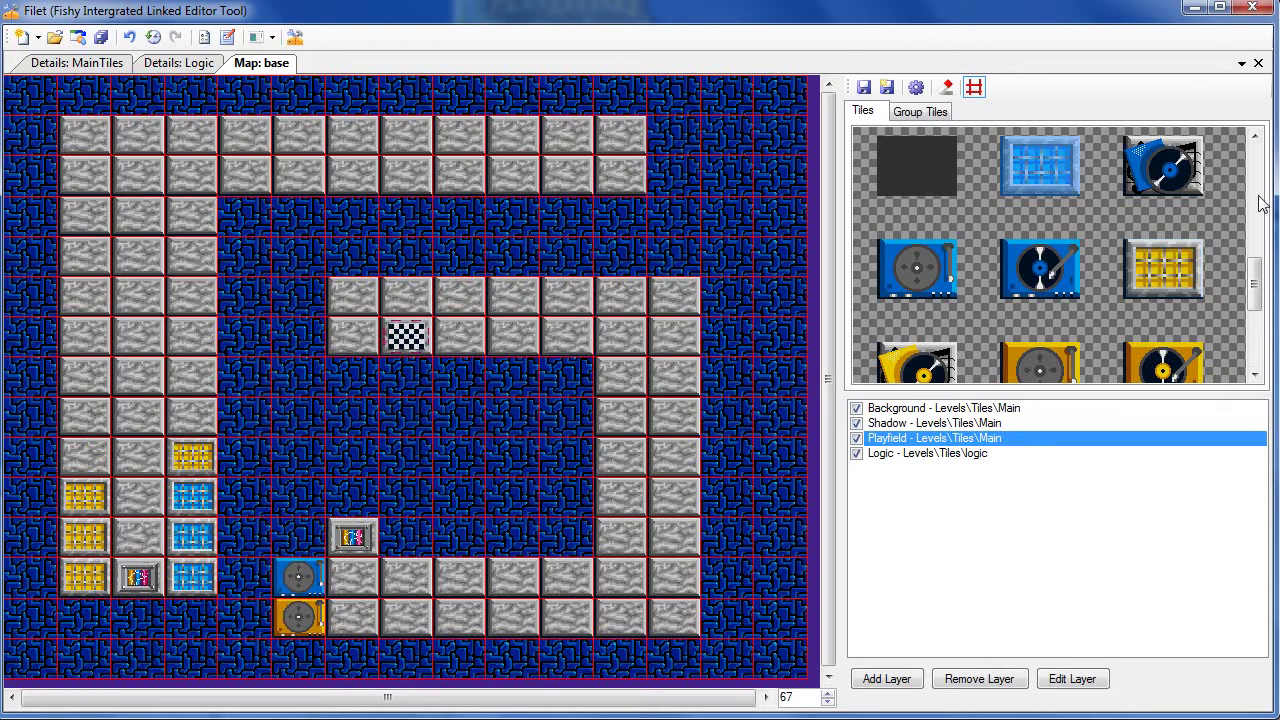
Place a pink grid tile above the yellow ones in the left path's left column.
left_click_drag(1254, 282, 1257, 365)
left_click(916, 229)
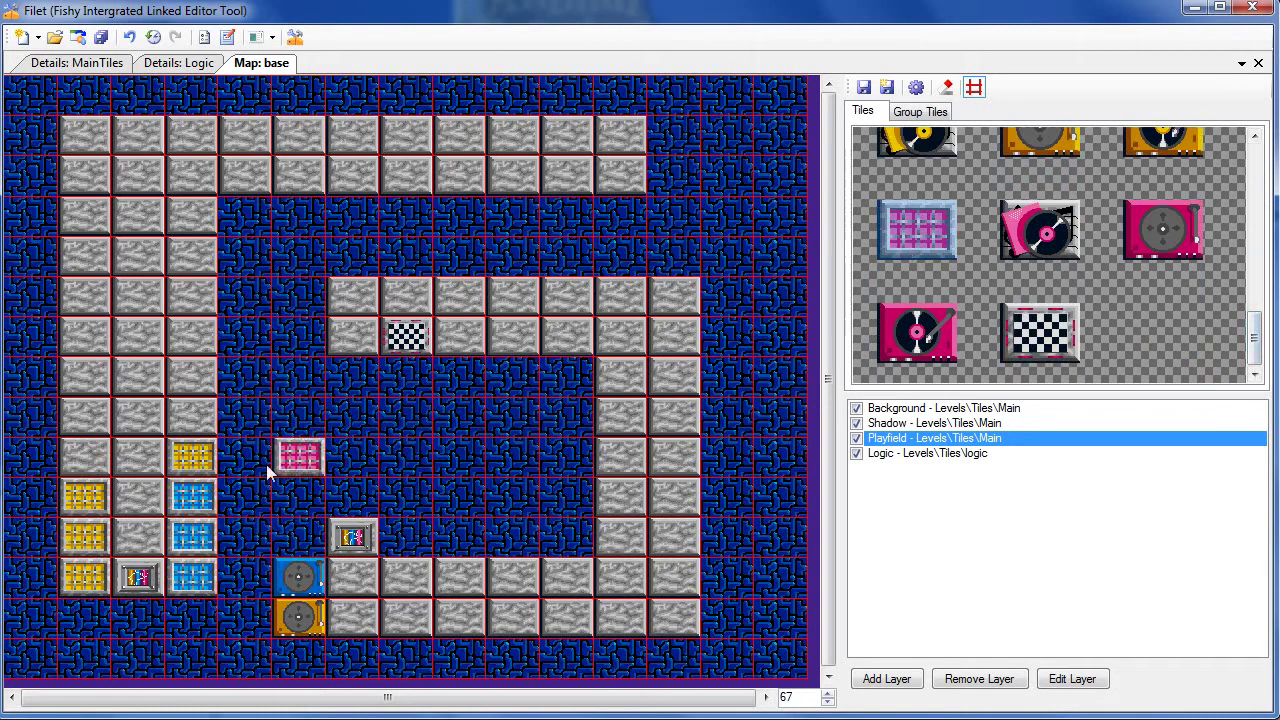
left_click(85, 457)
Place a music note tile at the top of each column of grid tiles on the left path.
left_click_drag(1256, 340, 1256, 160)
left_click(1163, 160)
left_click(358, 425)
left_click(200, 425)
left_click(95, 425)
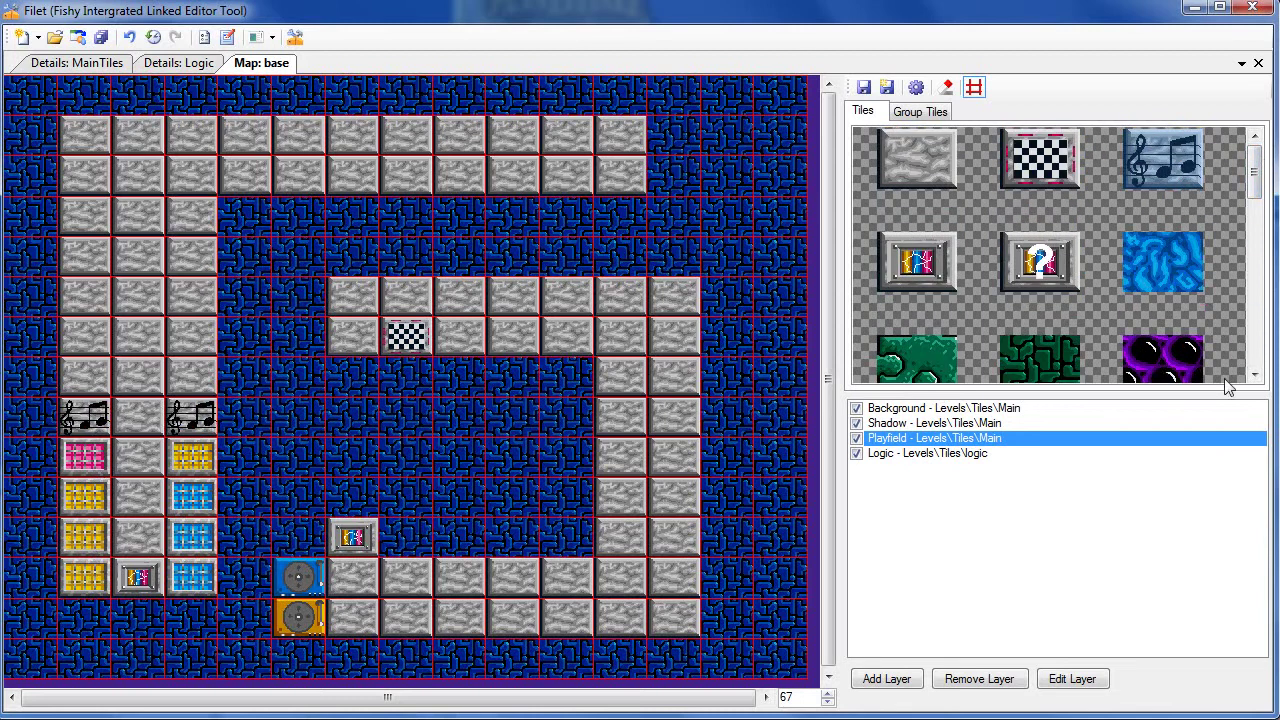
Place a checkered tile at the right end of the lower stone path's bottom row.
left_click(1036, 165)
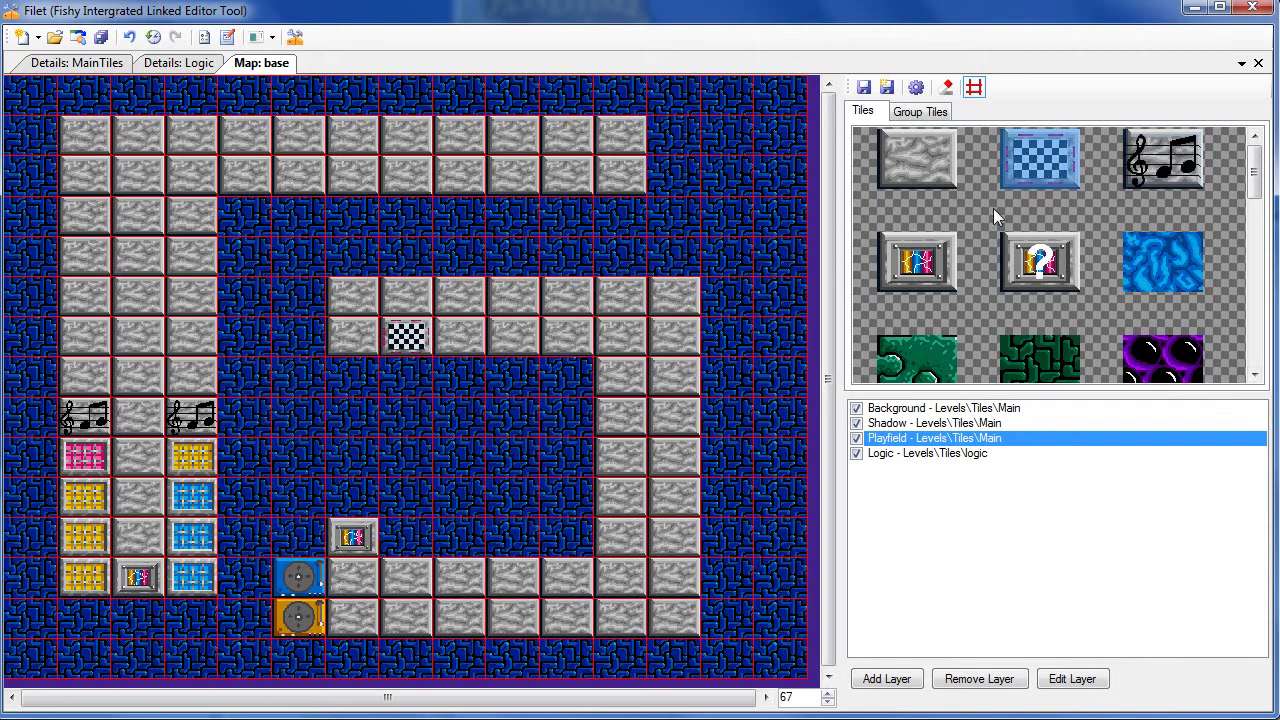
left_click(733, 622)
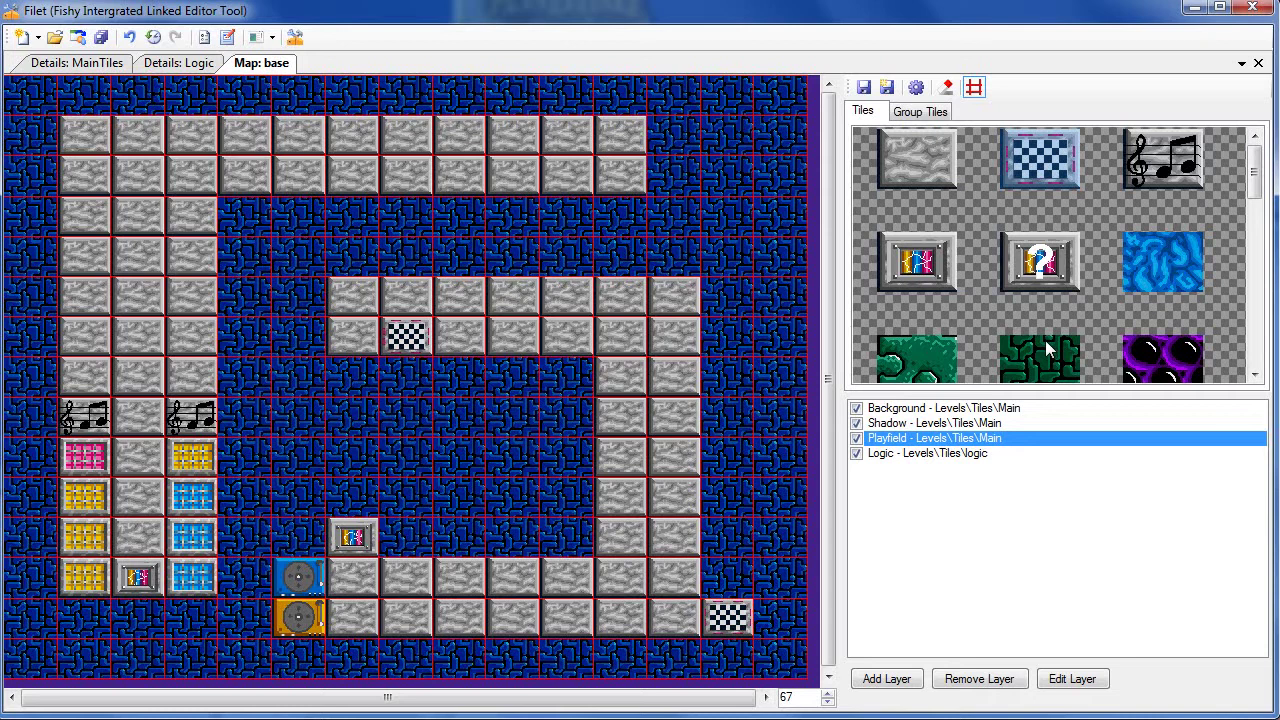
left_click(1160, 262)
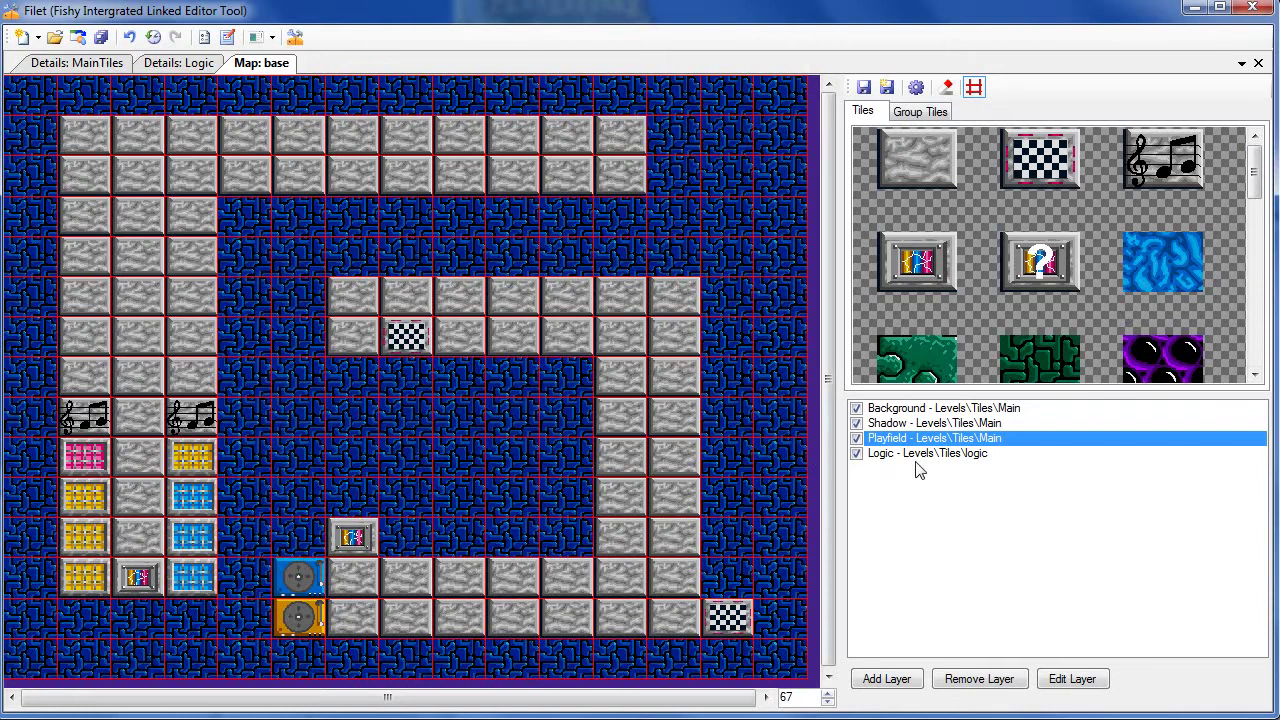
On the Logic layer, mark the left path's right column of music and grid tiles with P1 and its left column with P2.
left_click(940, 458)
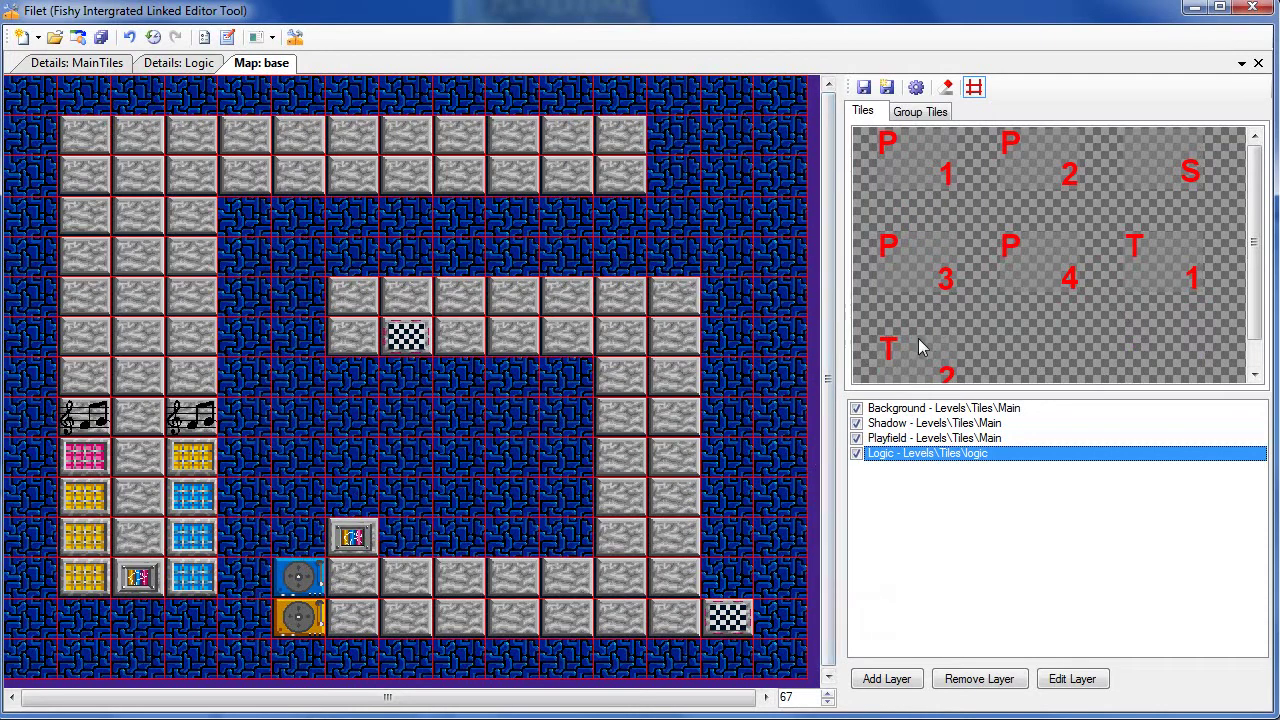
left_click(922, 185)
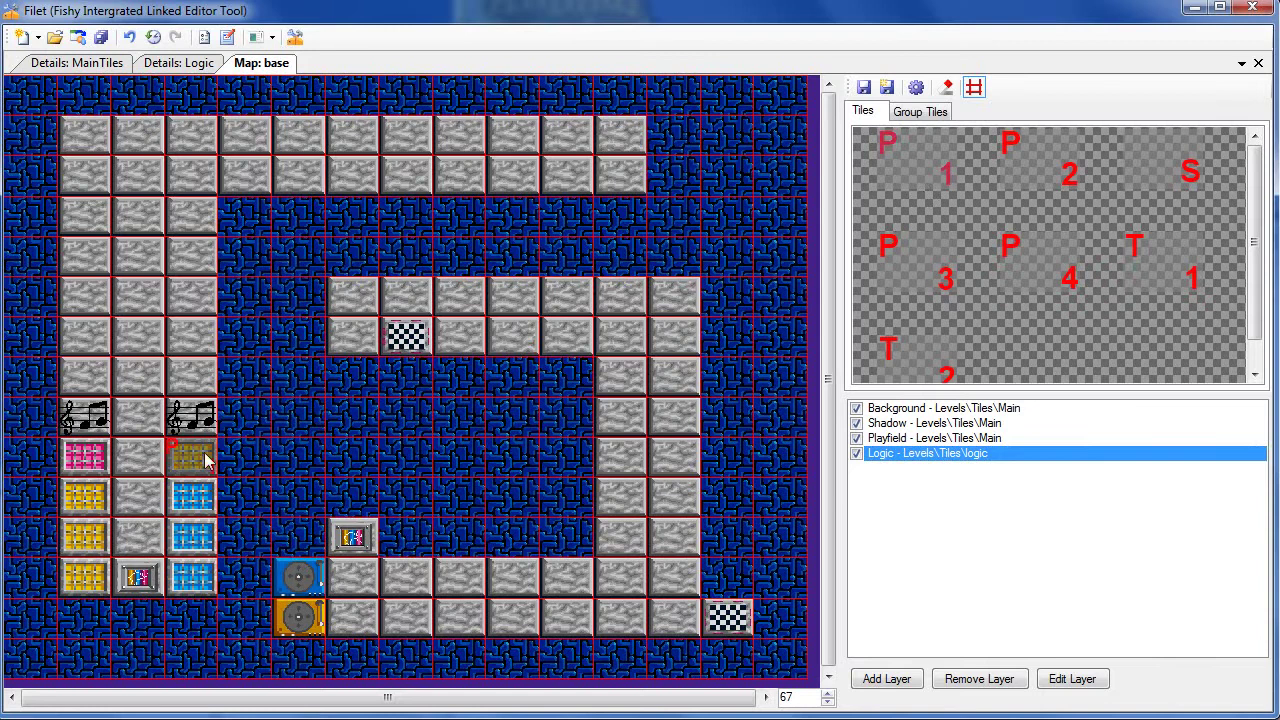
left_click_drag(205, 422, 183, 586)
left_click(1037, 171)
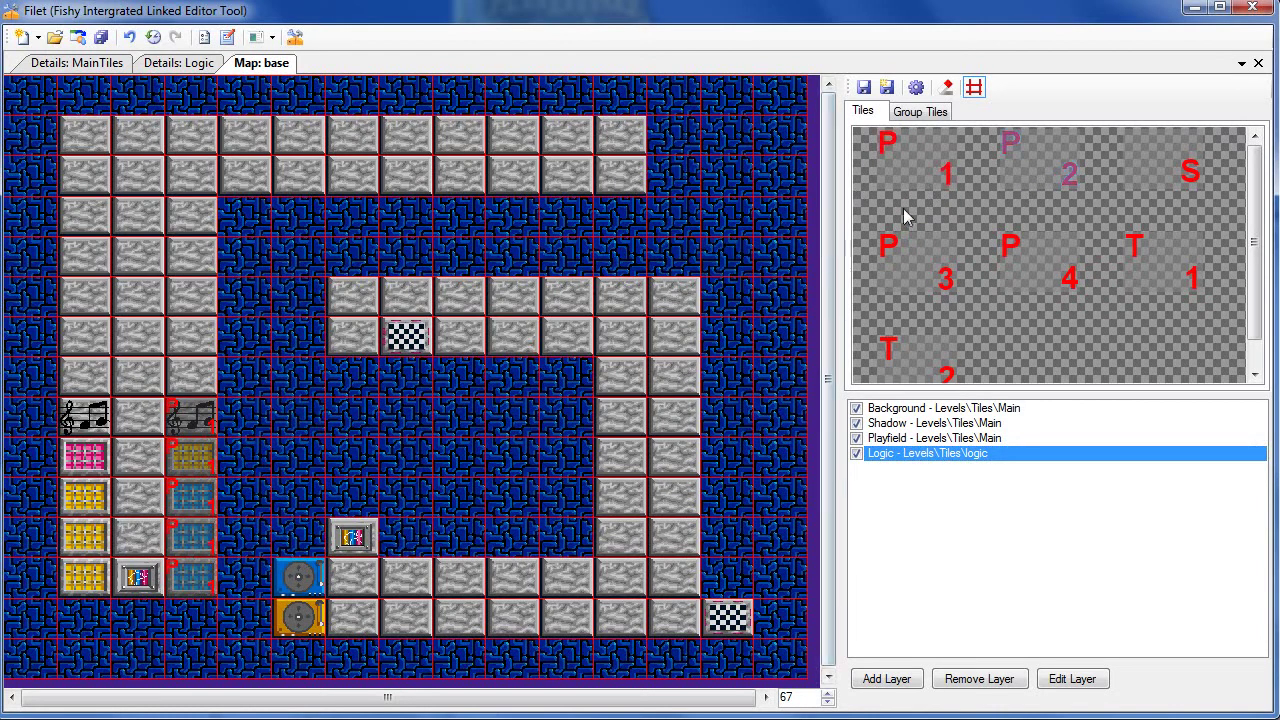
left_click(98, 428)
left_click_drag(100, 440, 88, 585)
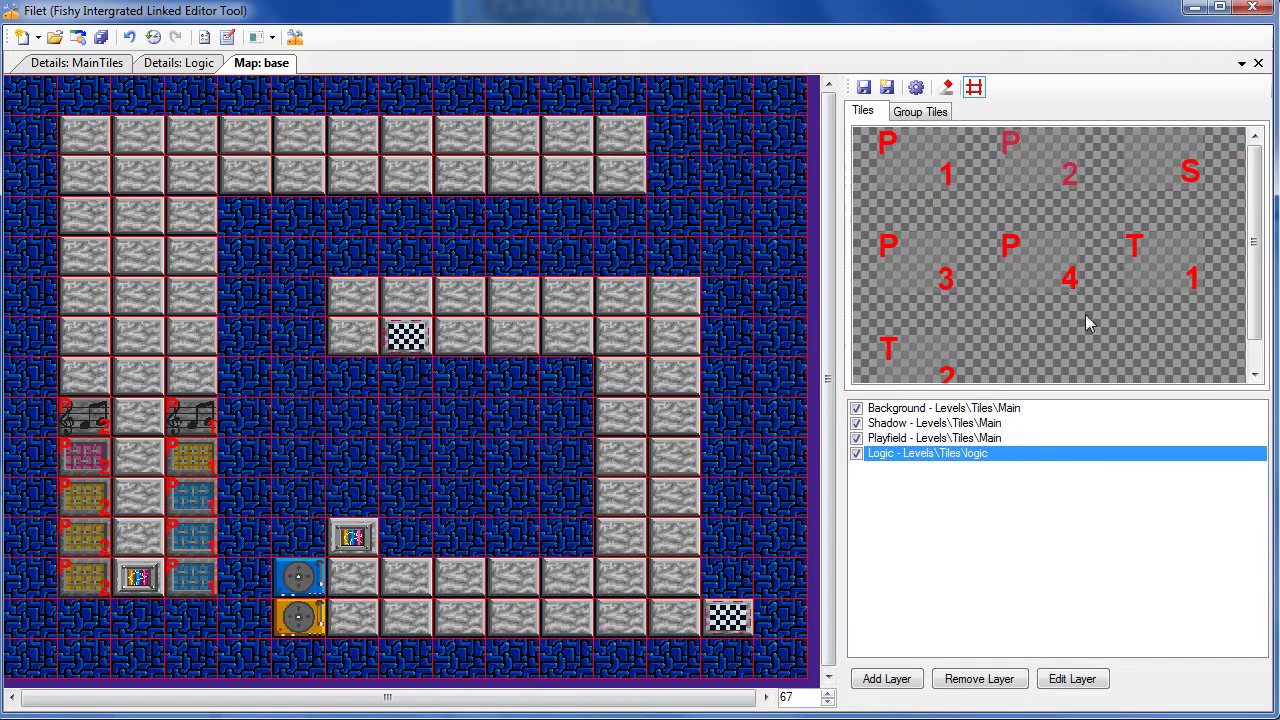
Mark the upper checkered tile with S, and the framed tile above the turntables and the top path's right-end tile with T1.
left_click(1190, 160)
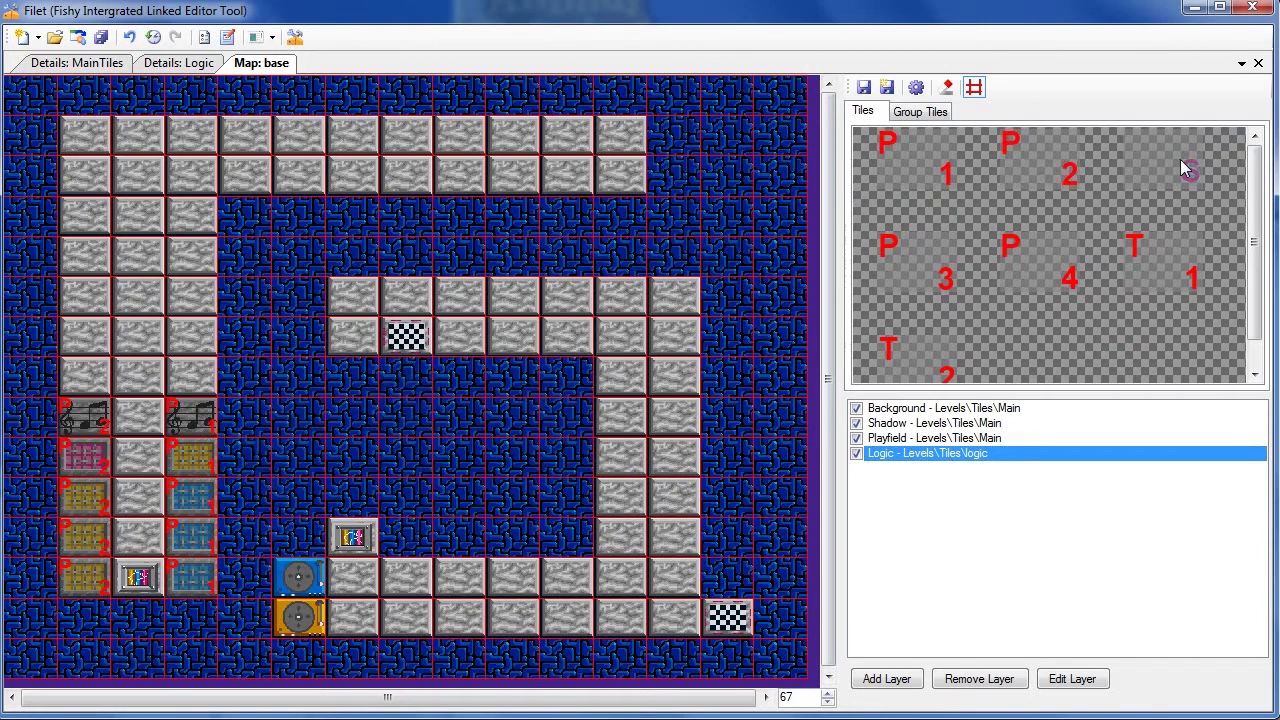
left_click(405, 345)
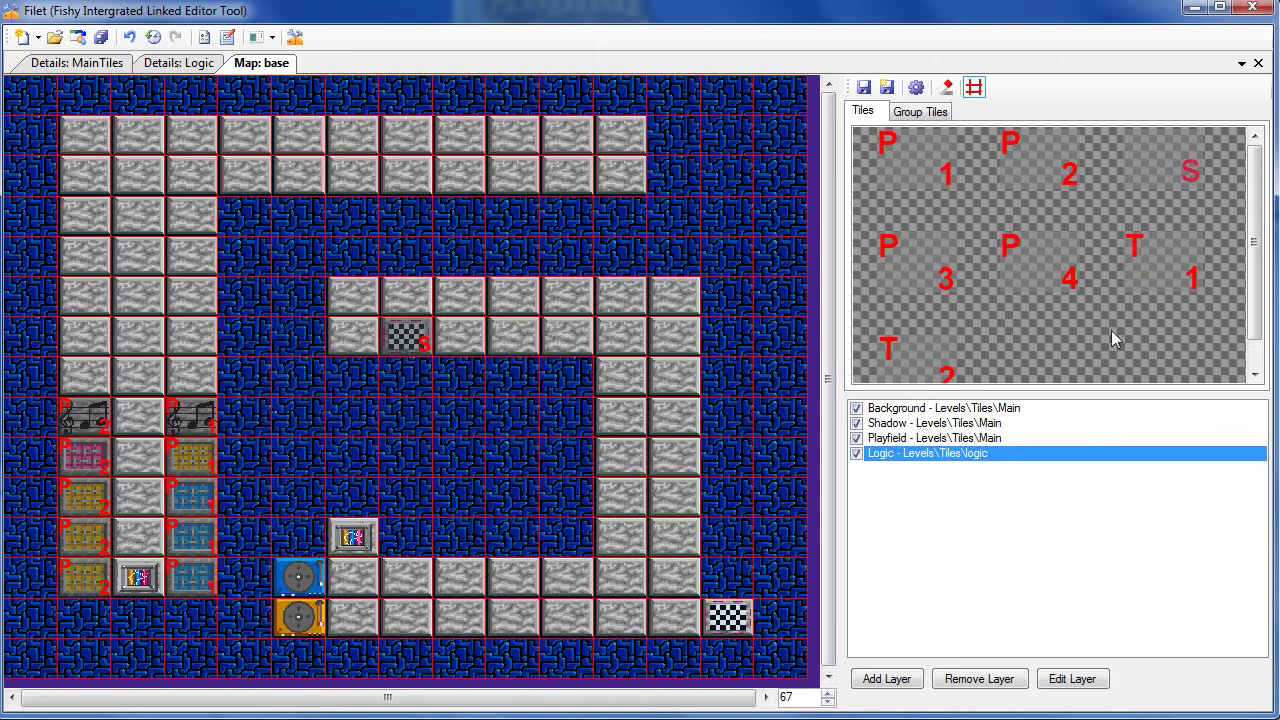
left_click(1180, 265)
left_click(357, 541)
left_click(623, 150)
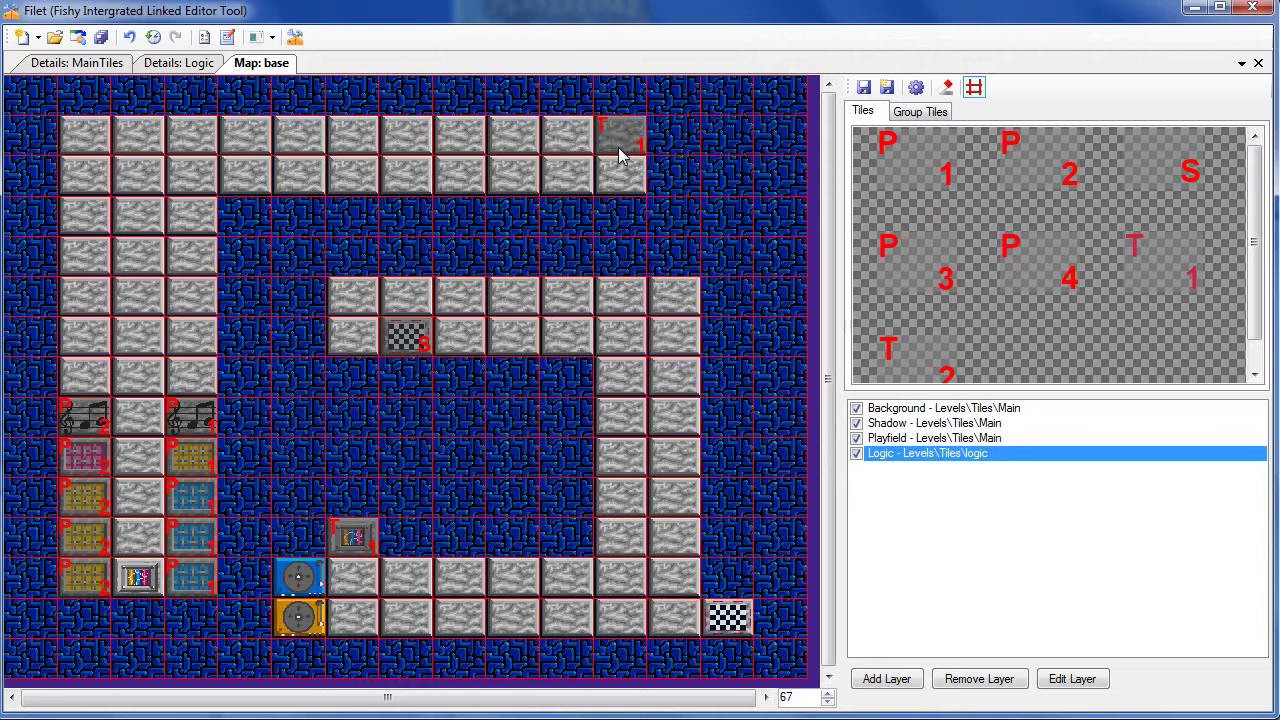
Mark the left path's framed multicolour tile and the stone tile above the S marker with T2.
left_click(944, 362)
left_click(133, 582)
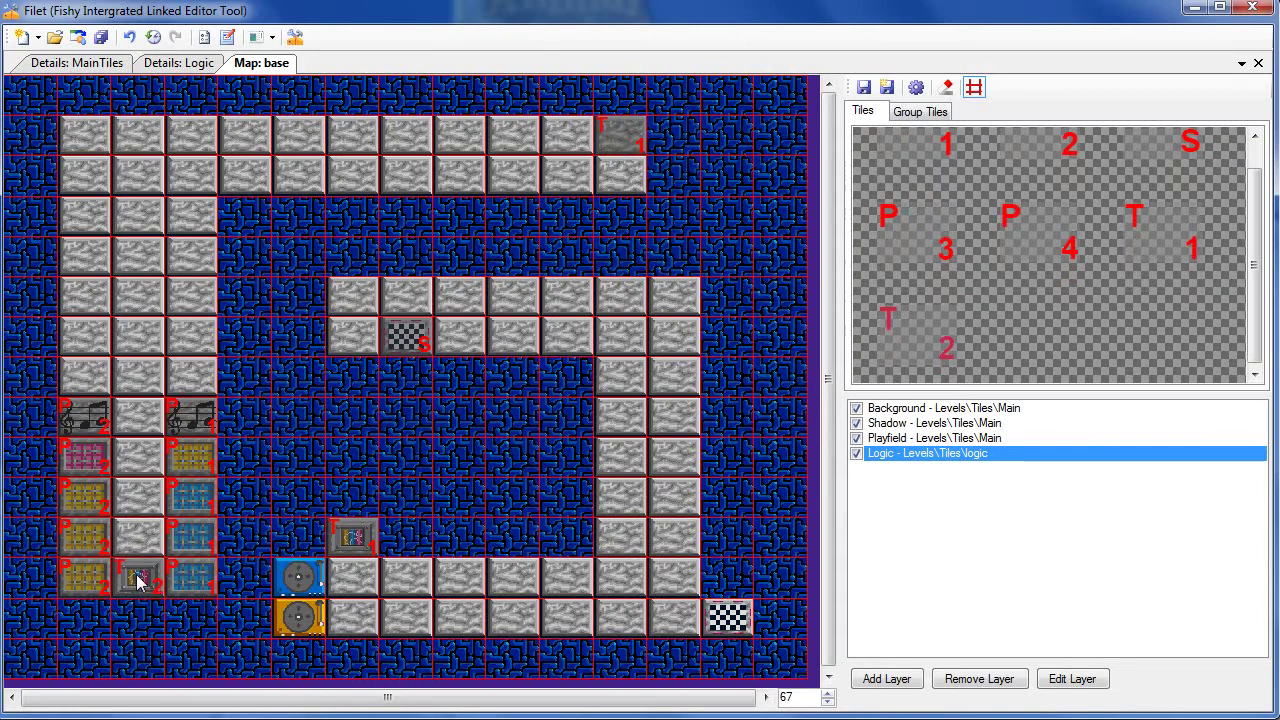
left_click_drag(505, 316, 399, 315)
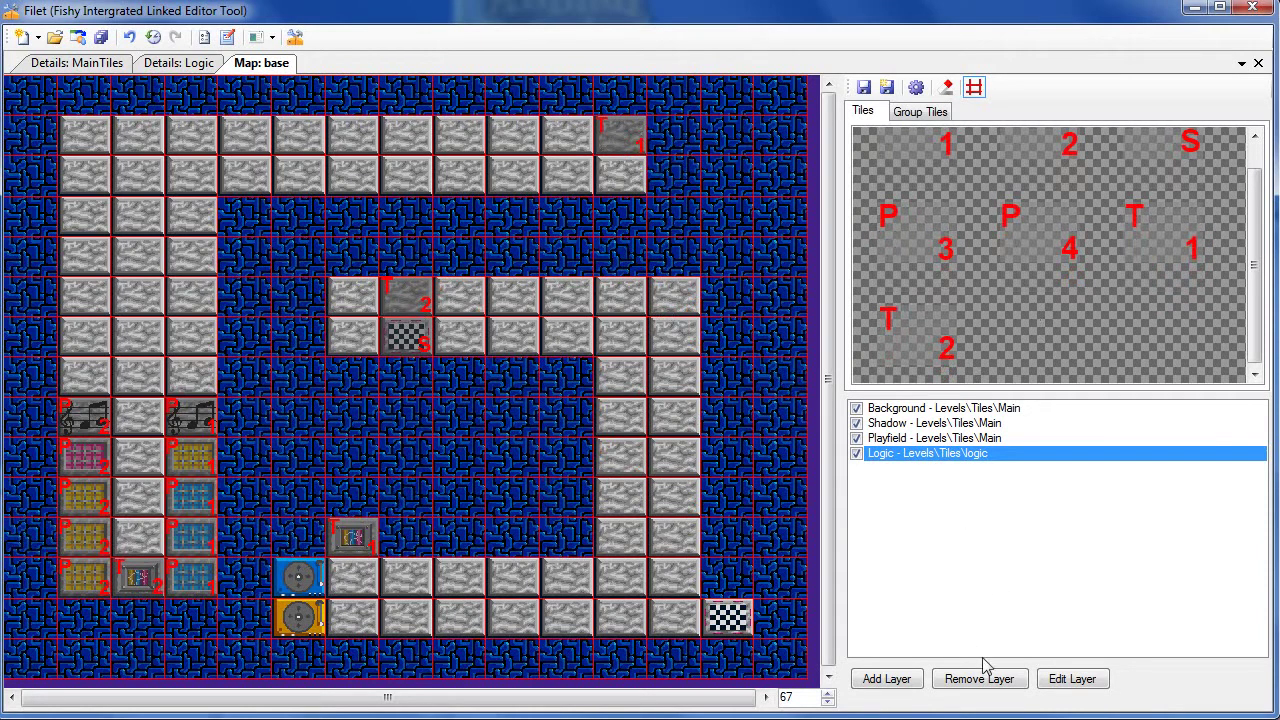
On the Shadow layer, paint semi-transparent shadow tiles below the top stone path and past its right end, erasing the stray ones.
left_click(915, 426)
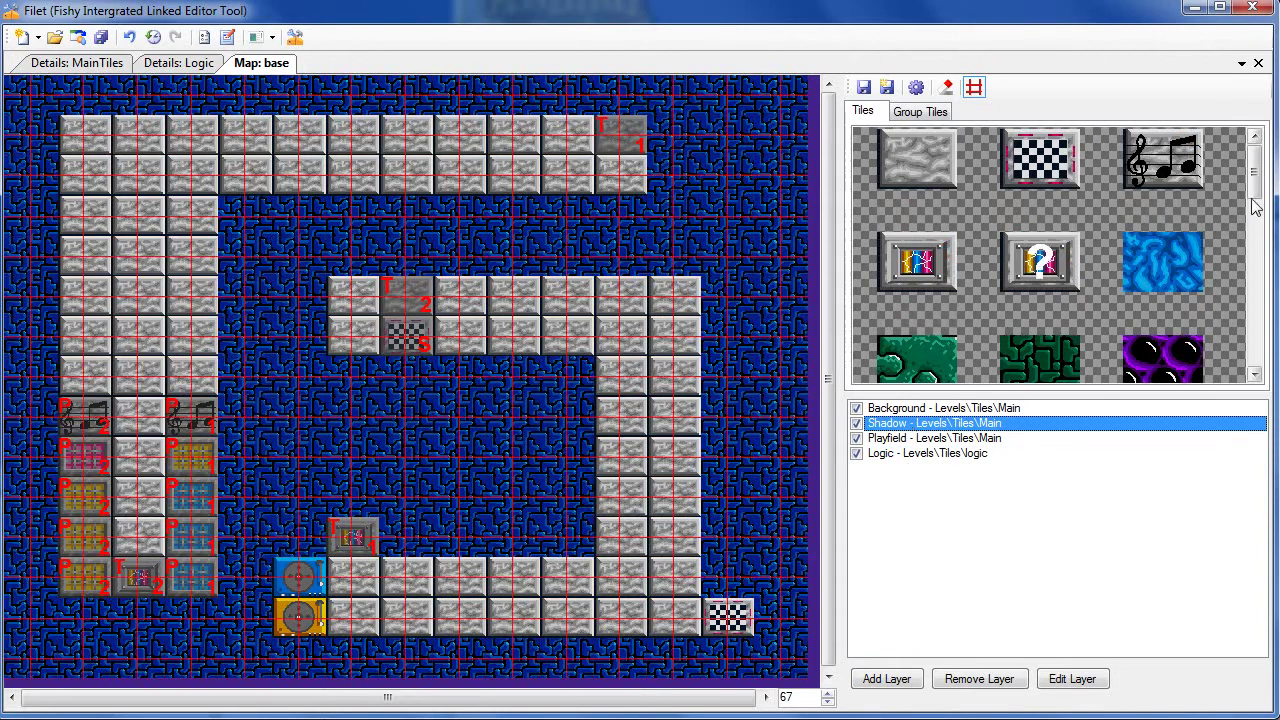
scroll(1044, 262, "down", 3)
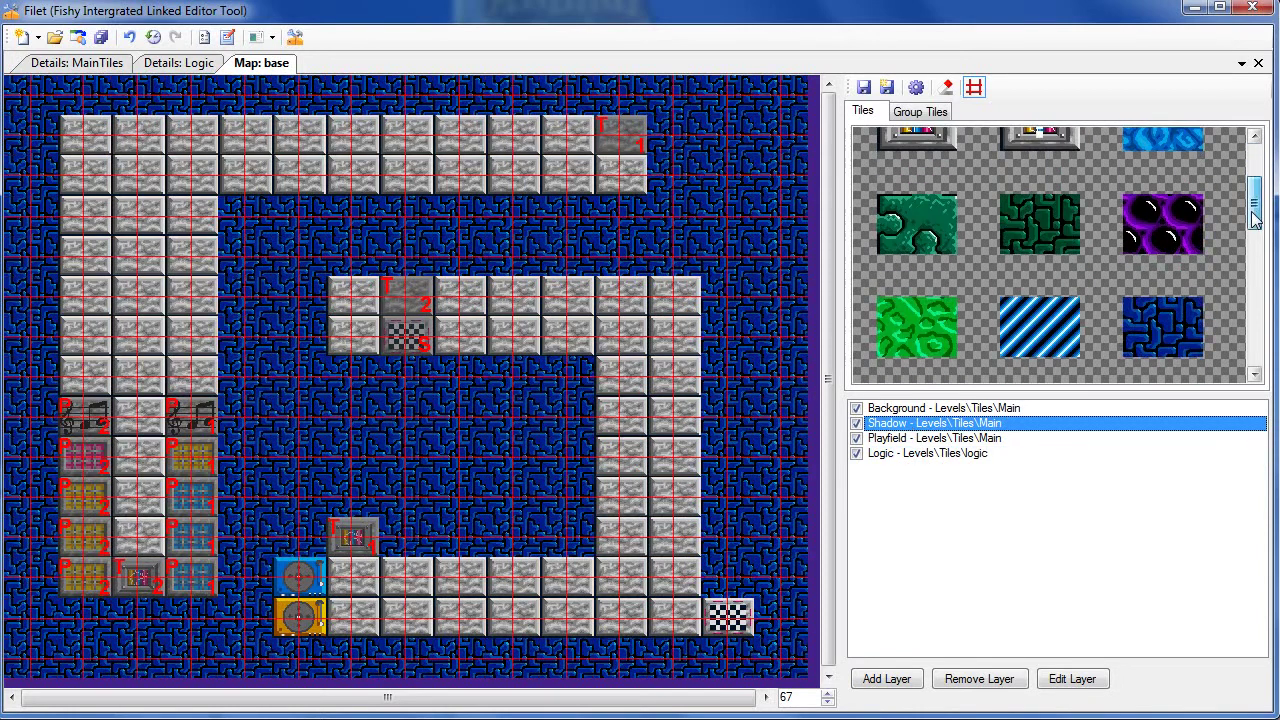
left_click(1044, 256)
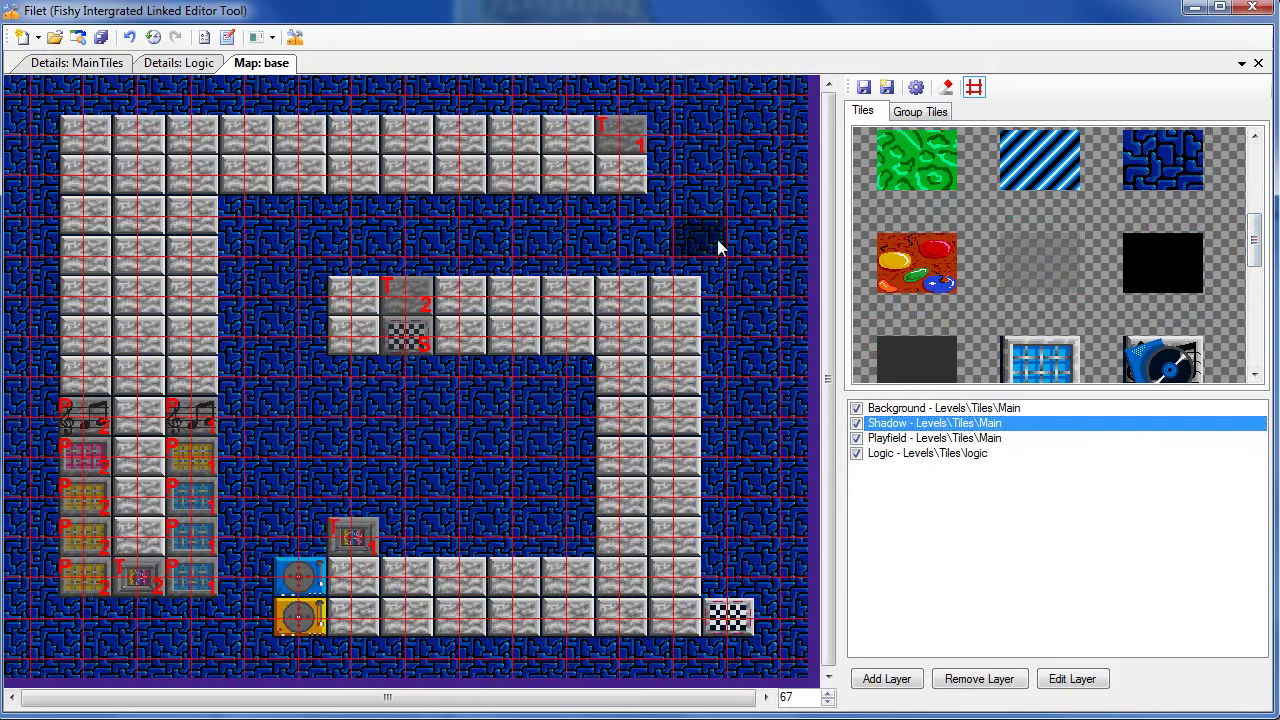
mouse_move(647, 168)
left_mouse_down()
mouse_move(641, 199)
mouse_move(306, 220)
mouse_move(242, 202)
left_mouse_up()
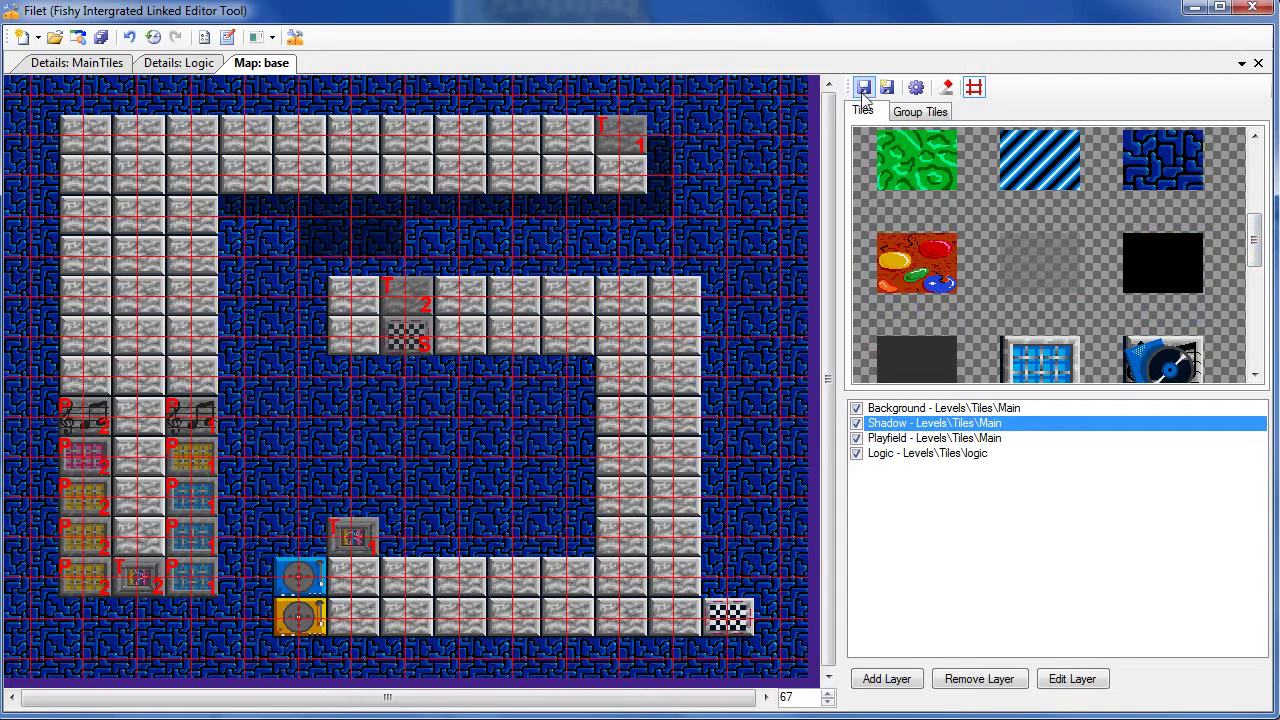
left_click(946, 87)
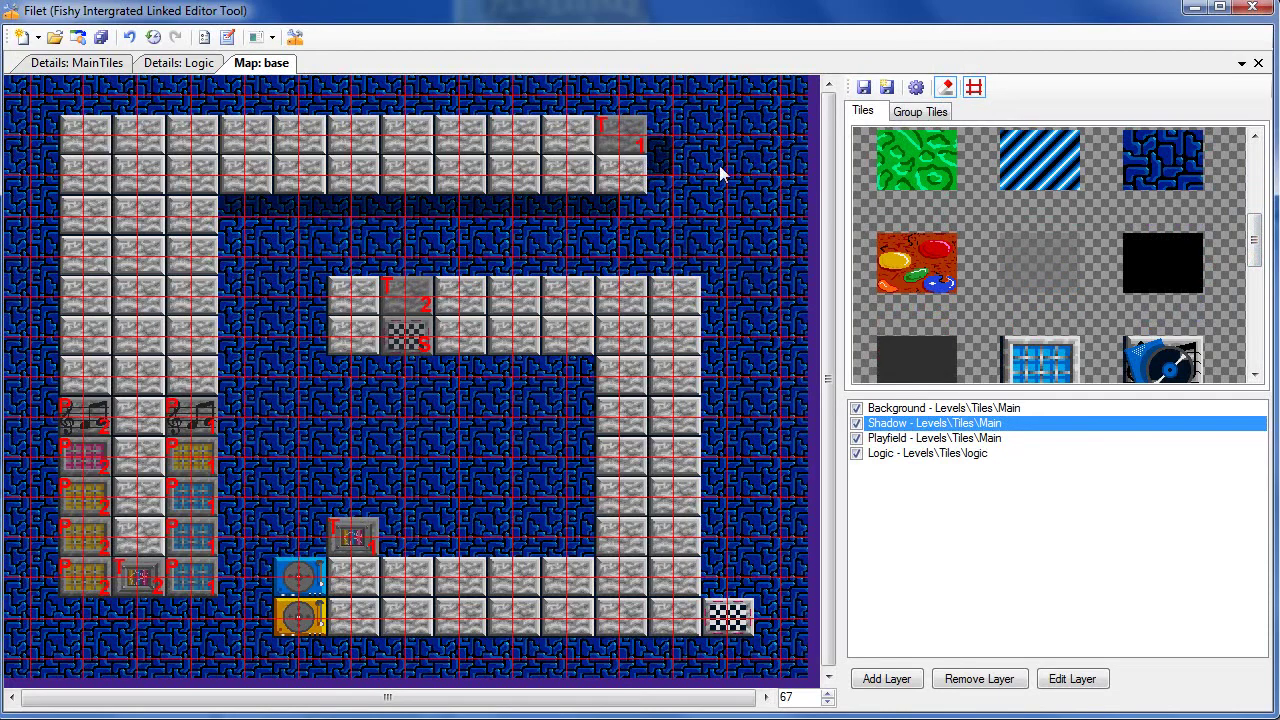
Paint shadow tiles along the right and bottom edges of the left path and of the connected centre, right and lower paths.
left_click(1061, 251)
mouse_move(224, 254)
left_mouse_down()
mouse_move(229, 580)
mouse_move(186, 603)
mouse_move(70, 608)
left_mouse_up()
left_click_drag(352, 370, 598, 363)
mouse_move(726, 351)
left_mouse_down()
mouse_move(711, 371)
mouse_move(713, 642)
mouse_move(740, 638)
mouse_move(335, 663)
left_mouse_up()
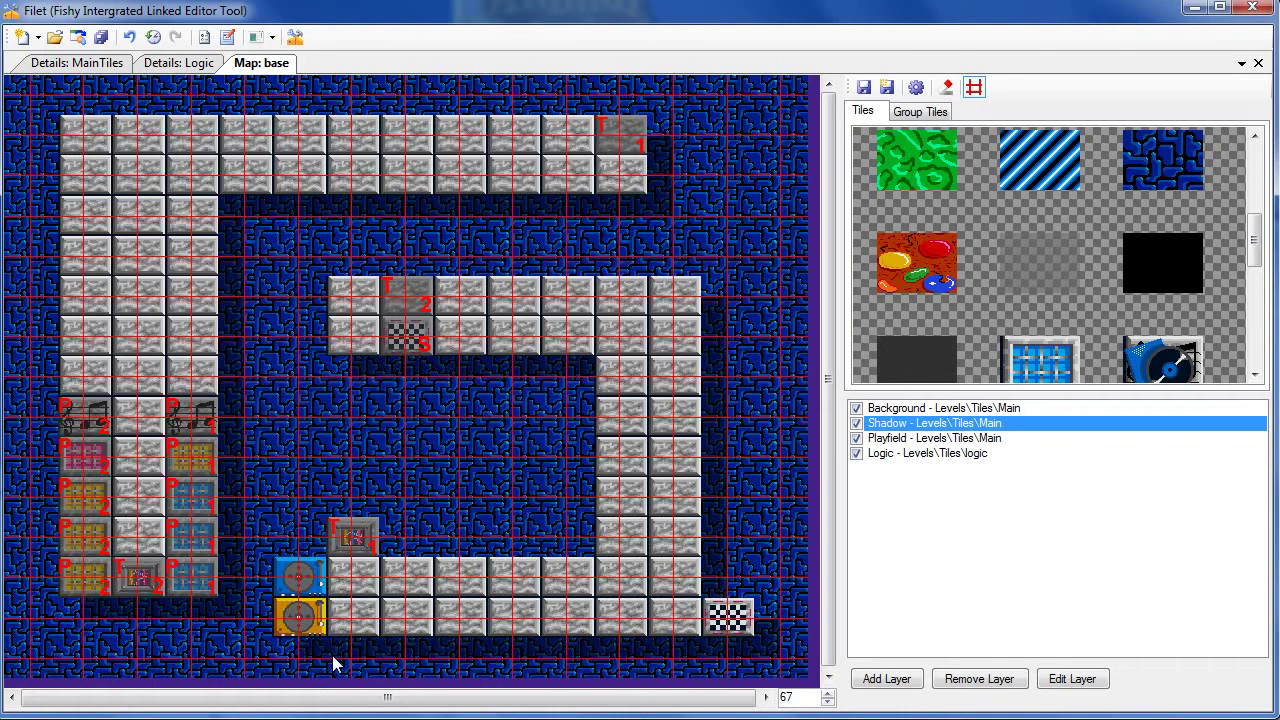
mouse_move(368, 443)
left_mouse_down()
mouse_move(440, 472)
mouse_move(382, 464)
mouse_move(427, 533)
left_mouse_up()
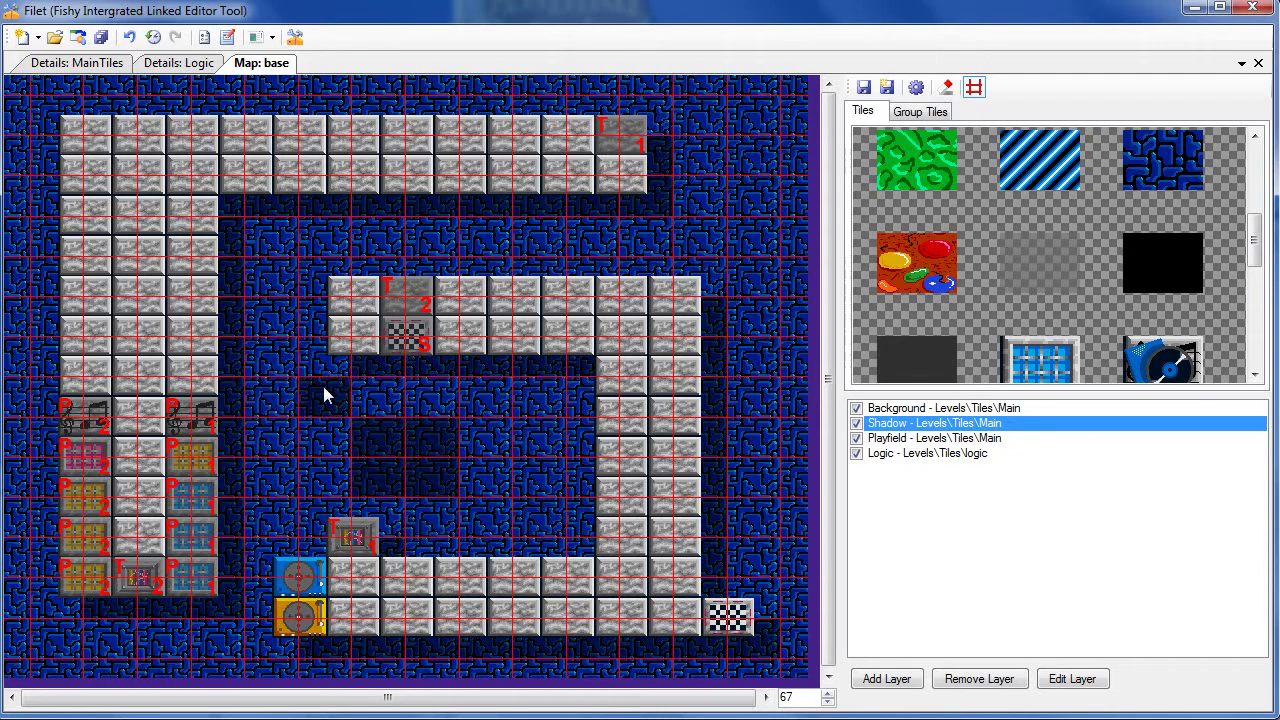
left_click(153, 40)
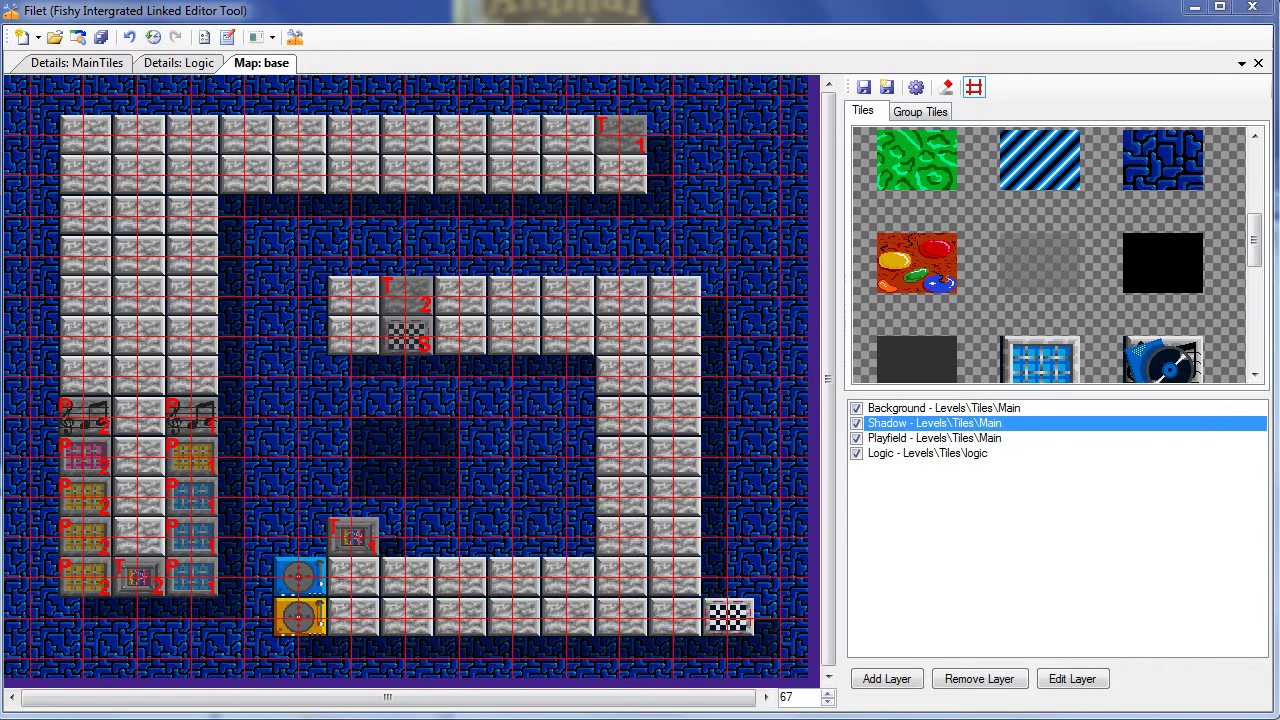
key("ctrl+z")
key("ctrl+z")
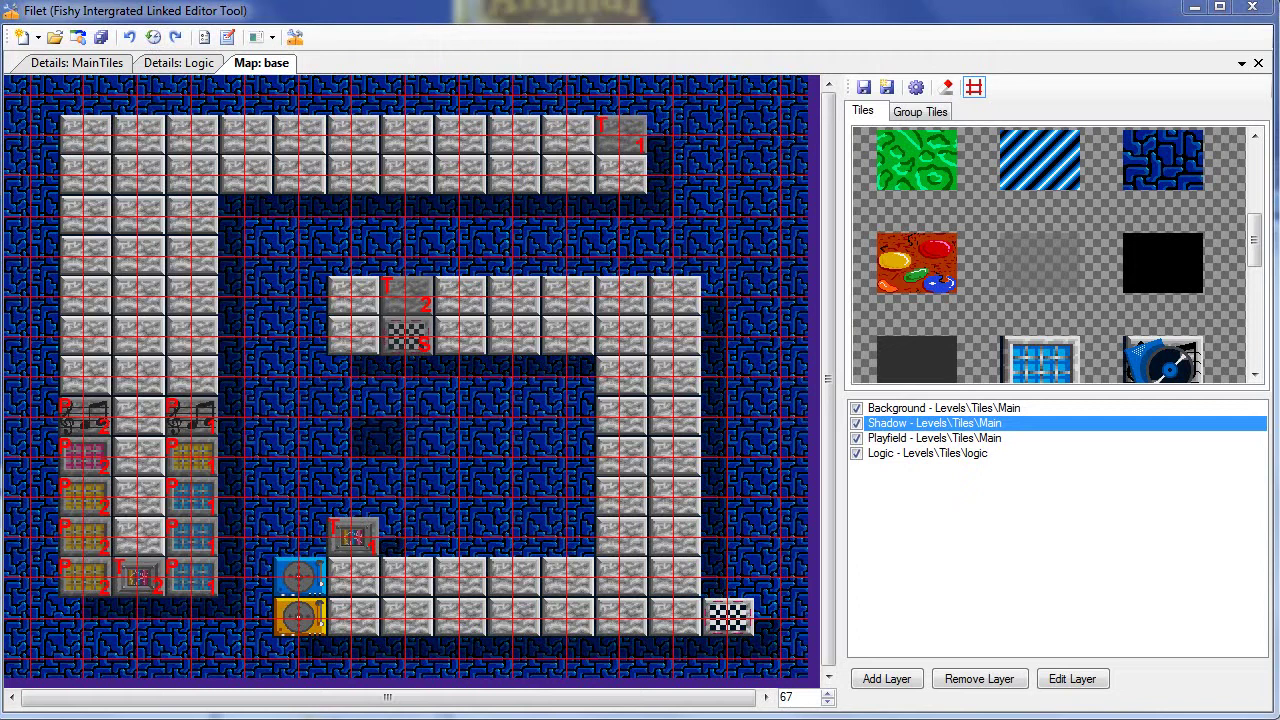
key("ctrl+z")
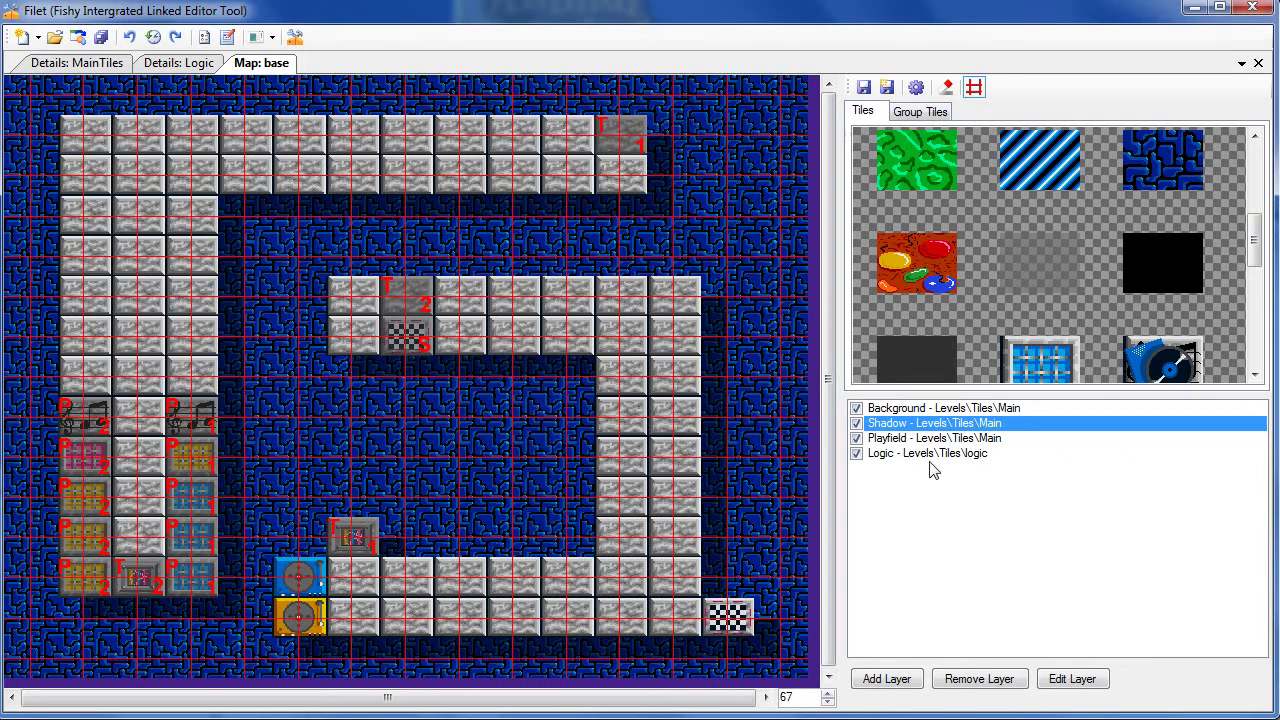
Add a map metadata entry named Music with the data Music3.
left_click(918, 94)
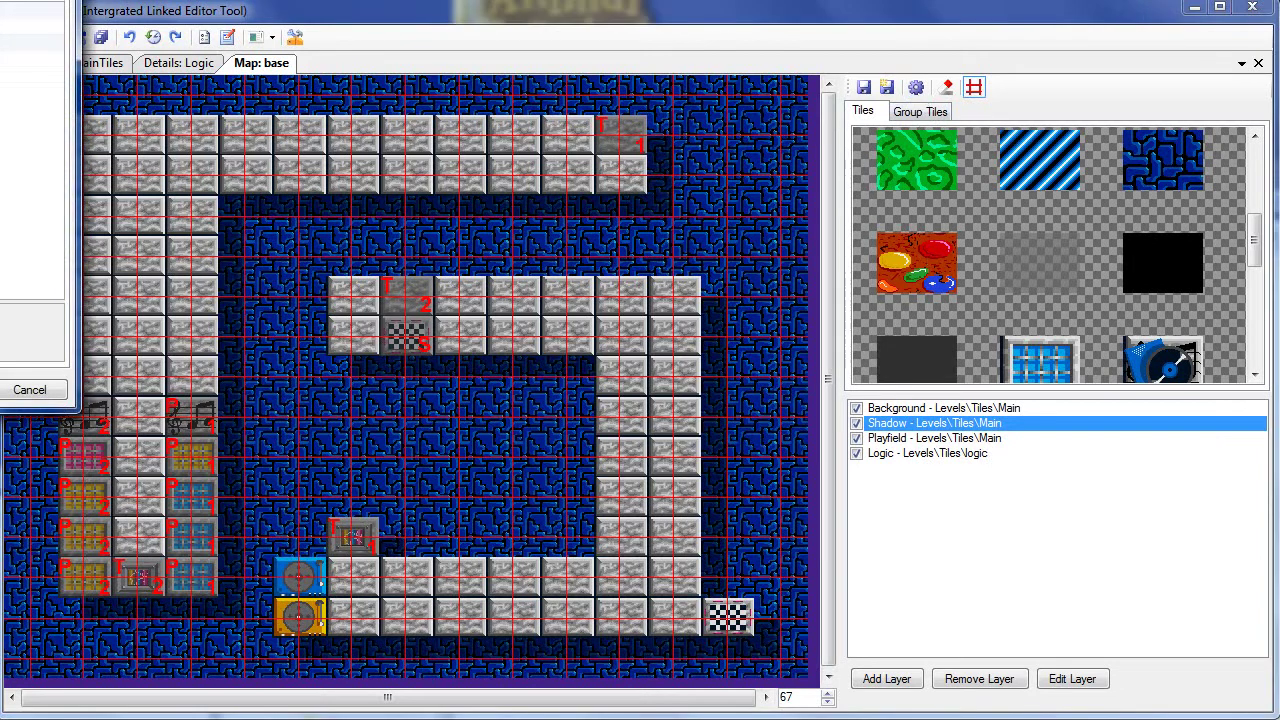
left_click_drag(0, 32, 435, 141)
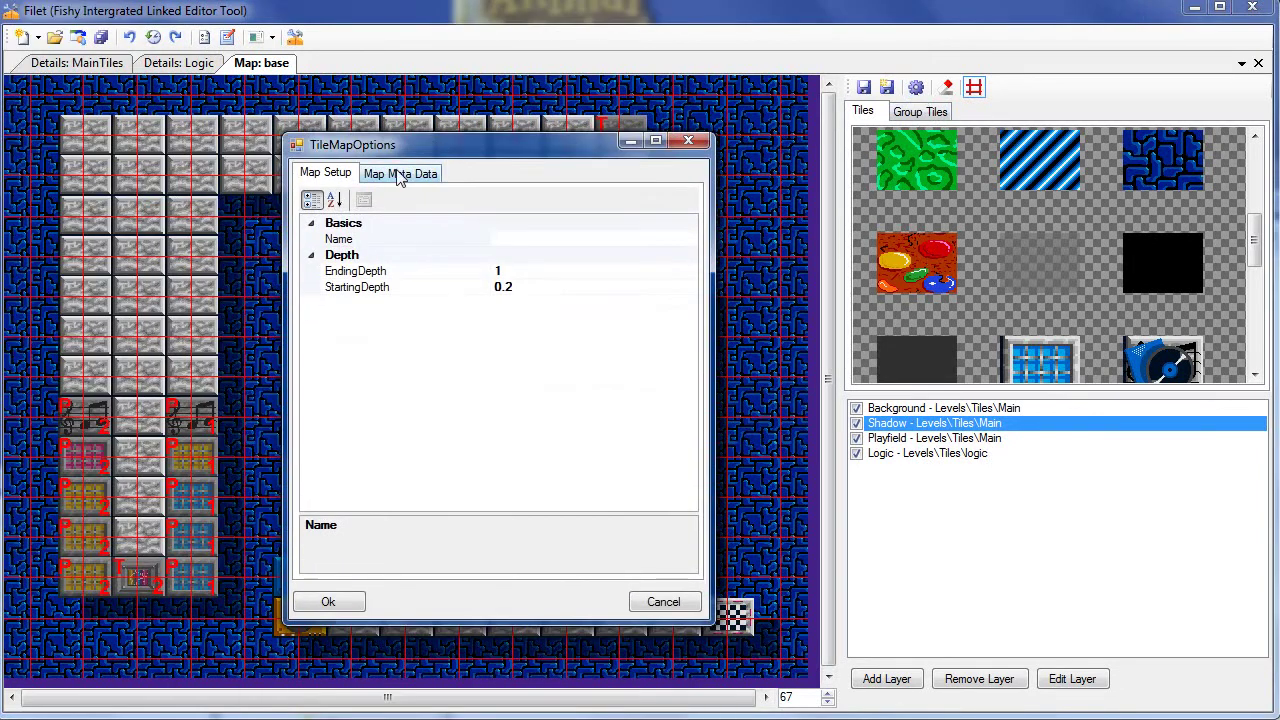
left_click(400, 174)
left_click(391, 220)
left_click(391, 218)
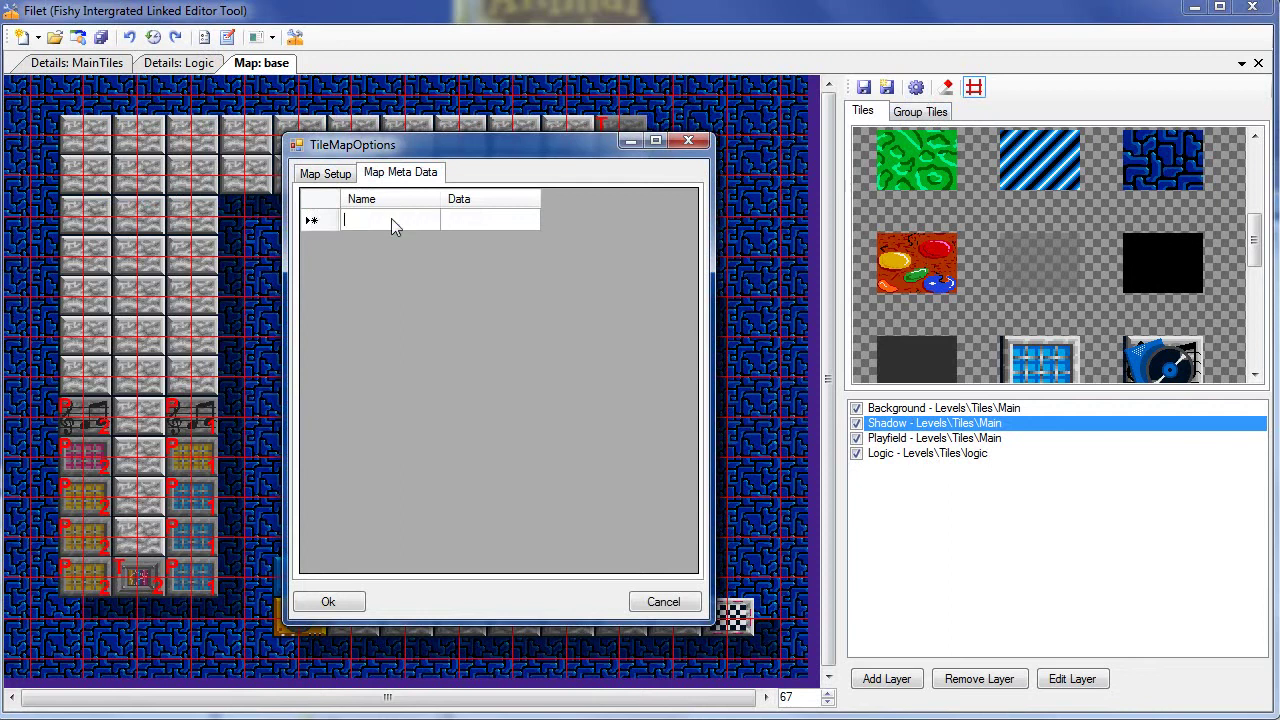
type("Music")
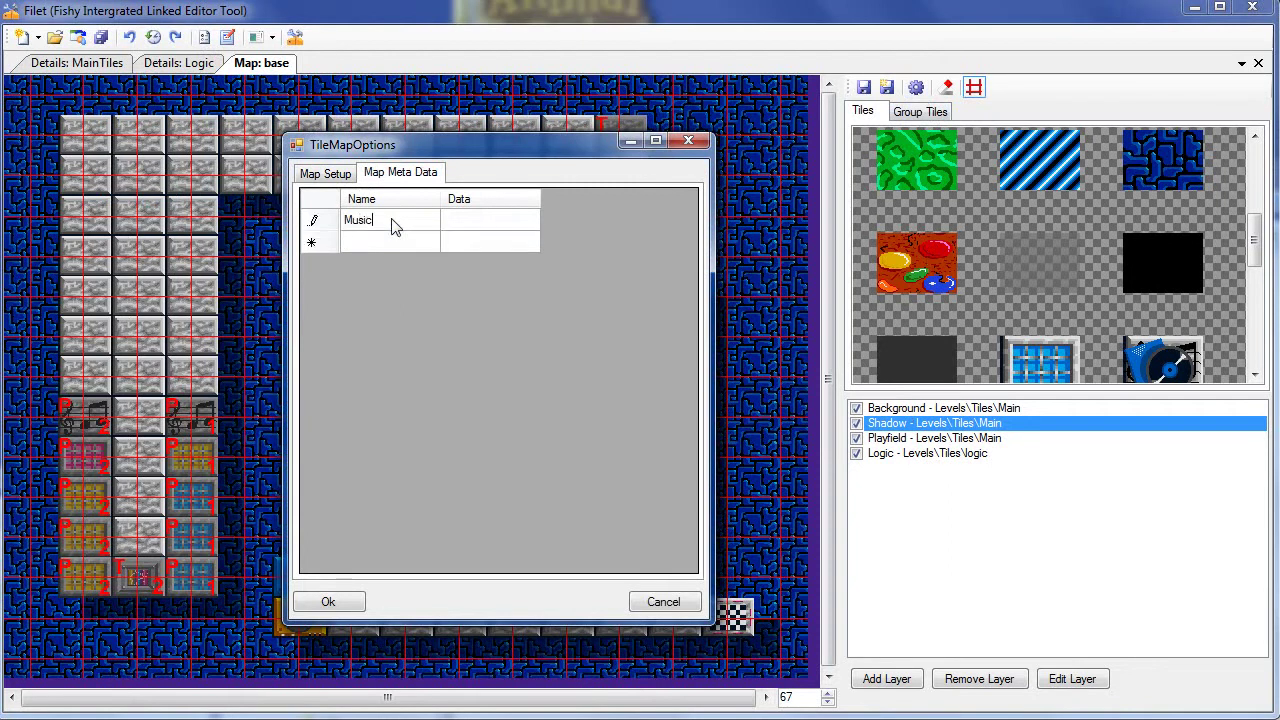
left_click(496, 228)
left_click(496, 230)
type("Music3")
left_click(338, 603)
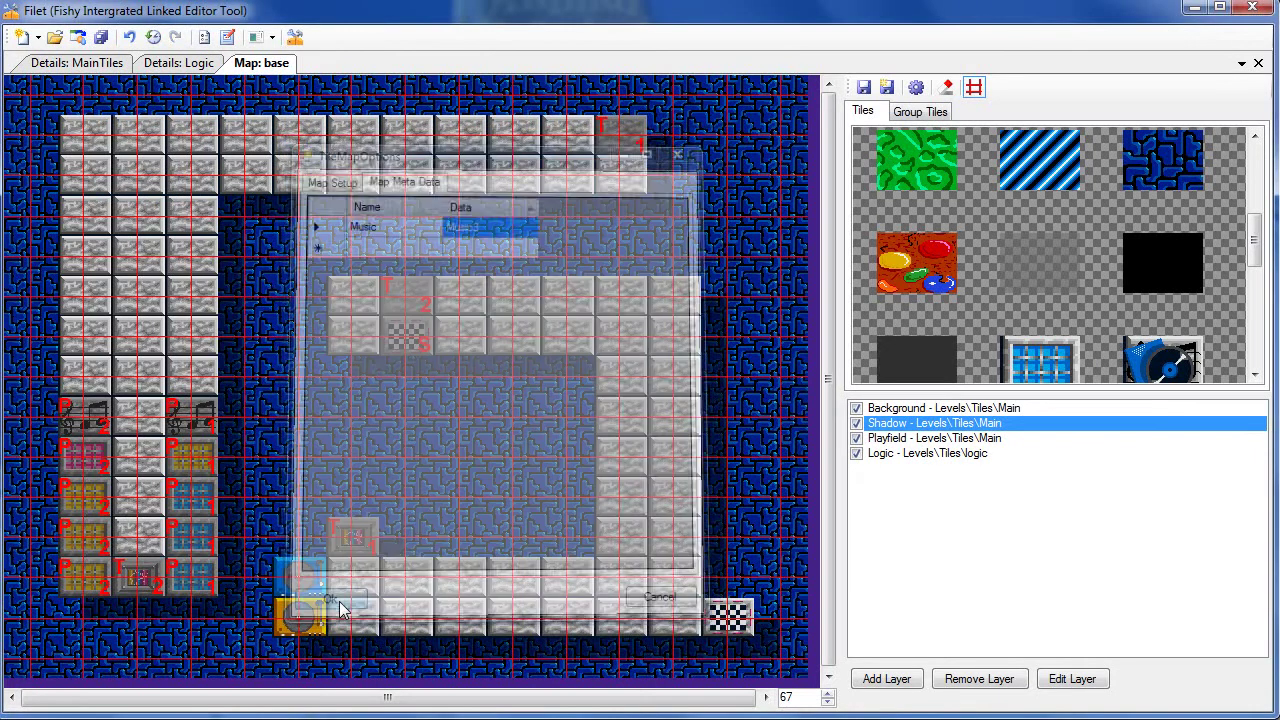
Save a copy of the map as Level9 in the Maps folder C.
left_click(888, 88)
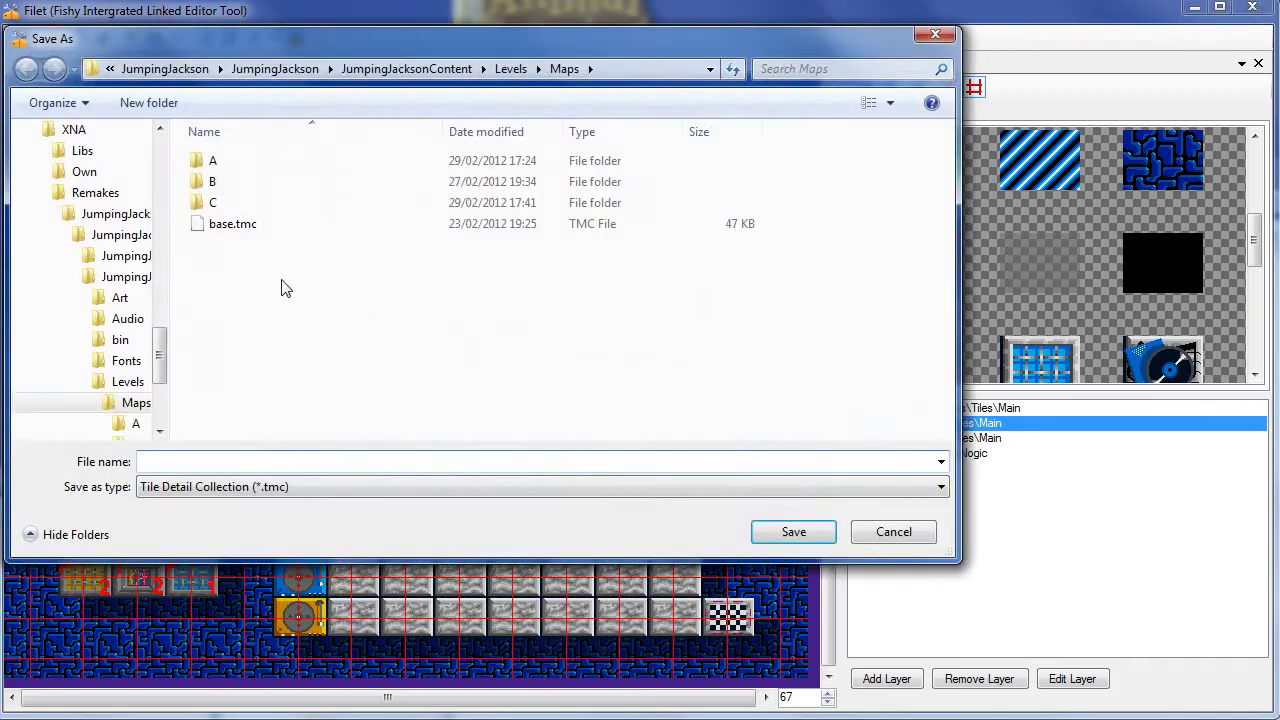
double_click(212, 201)
left_click(211, 461)
type("Lev")
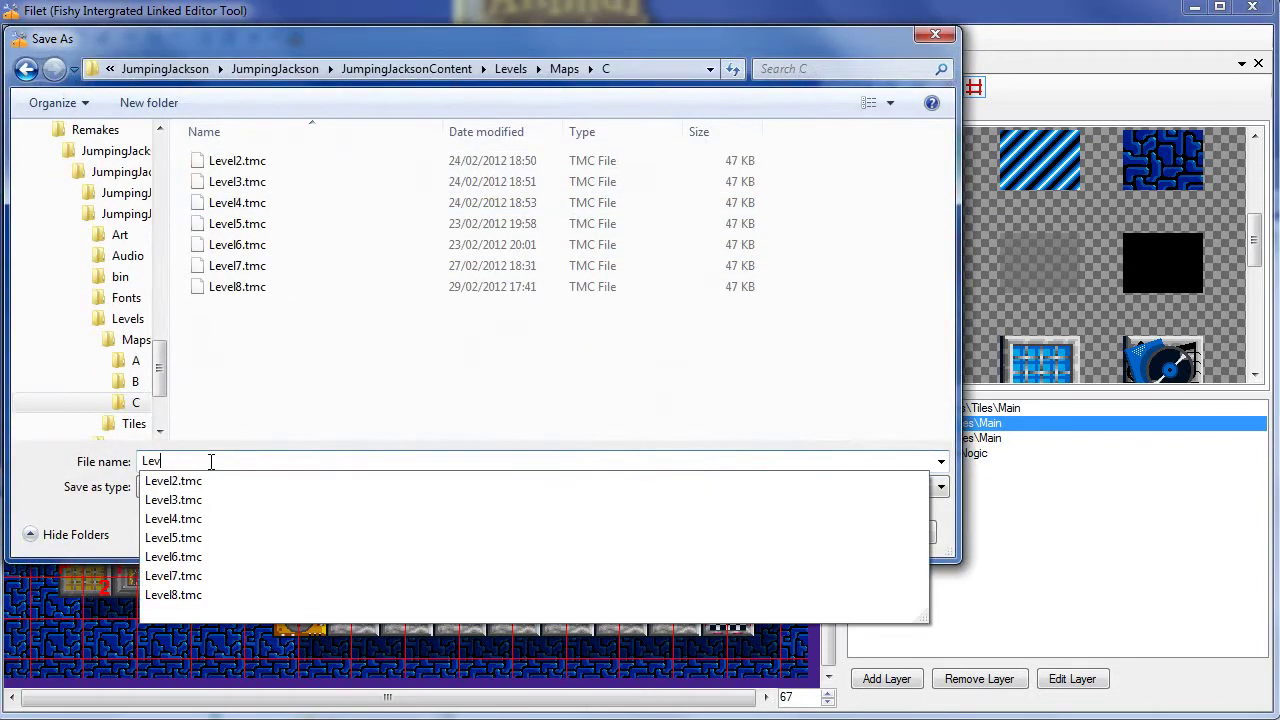
type("el9")
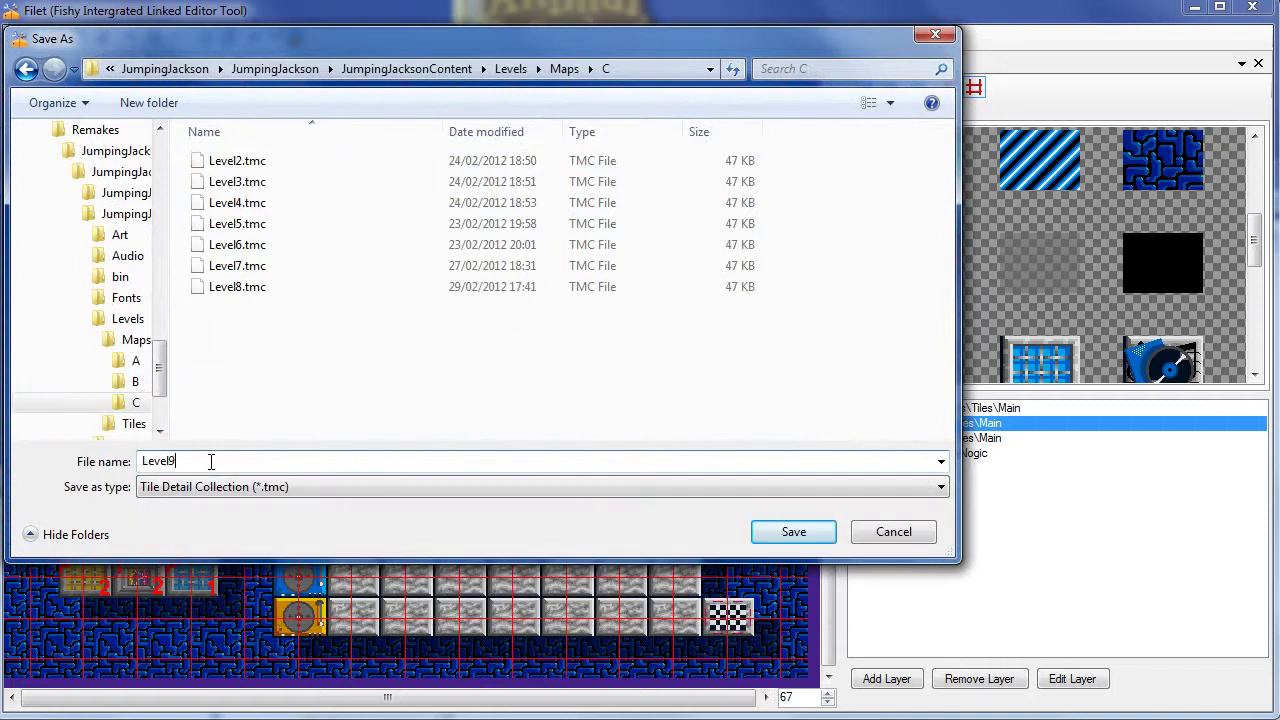
left_click(785, 530)
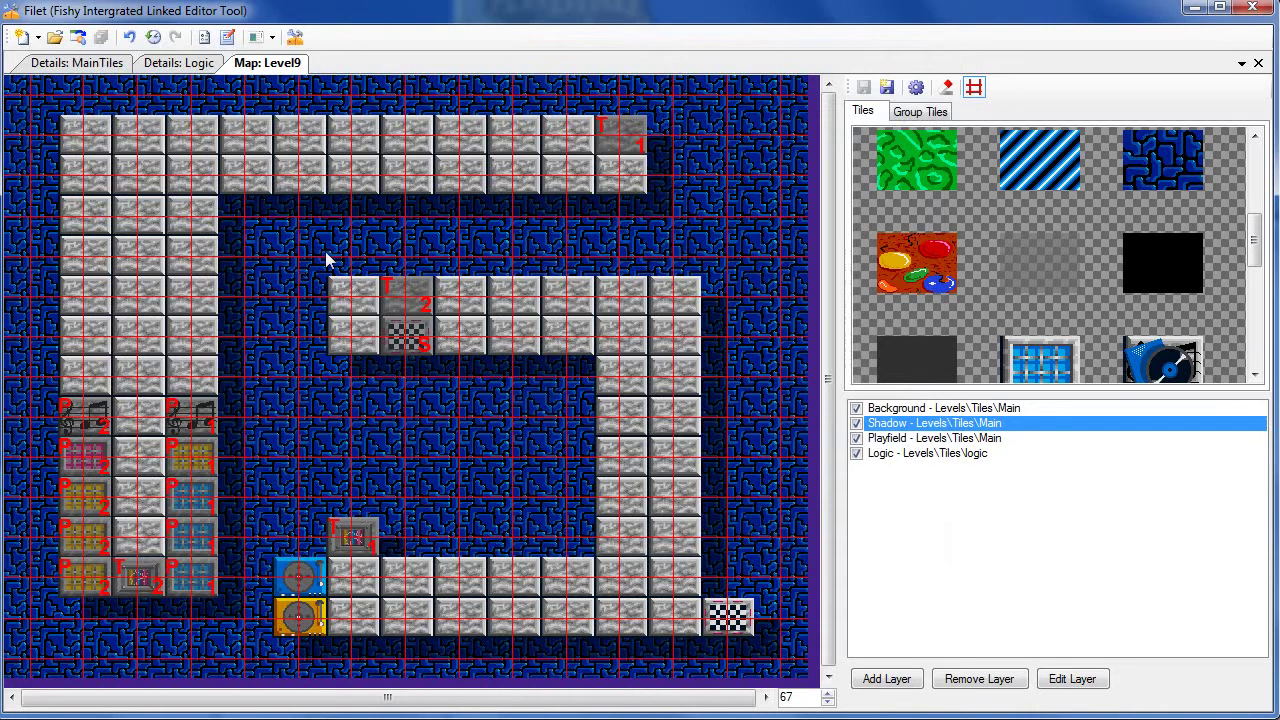
Hide the map grid and add Level9.tmc to the content project.
left_click(975, 98)
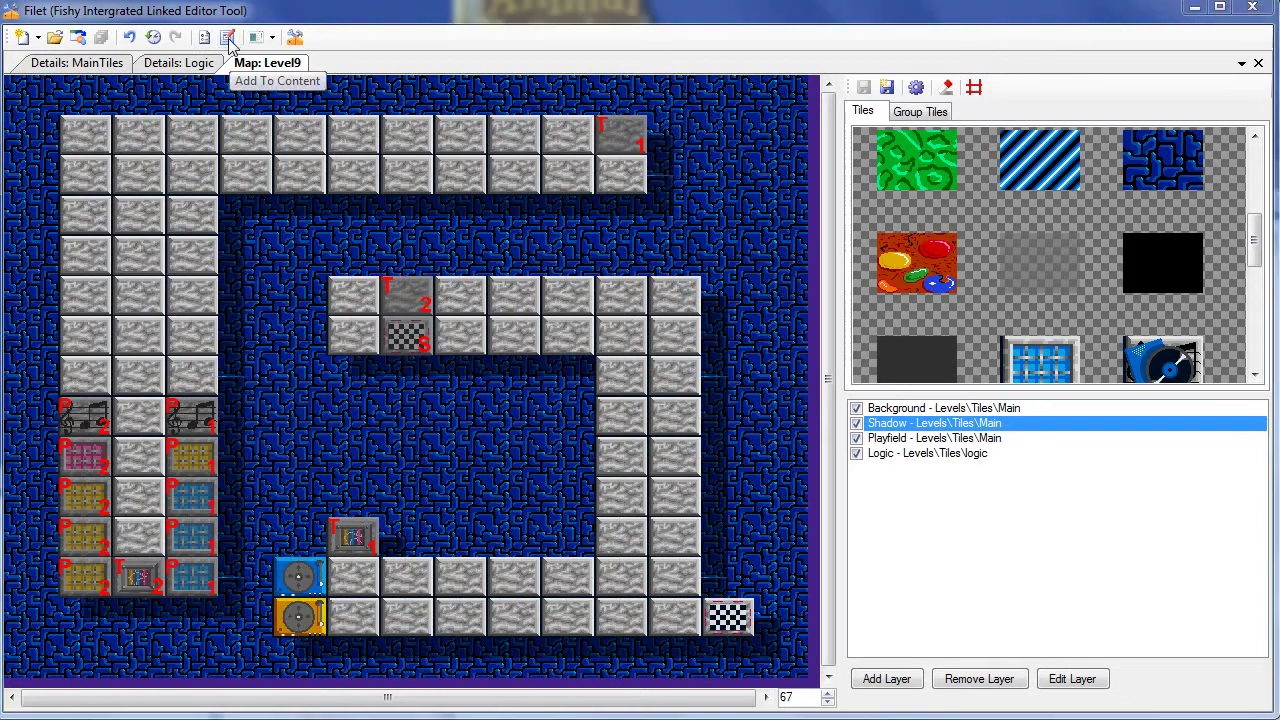
left_click_drag(336, 133, 577, 220)
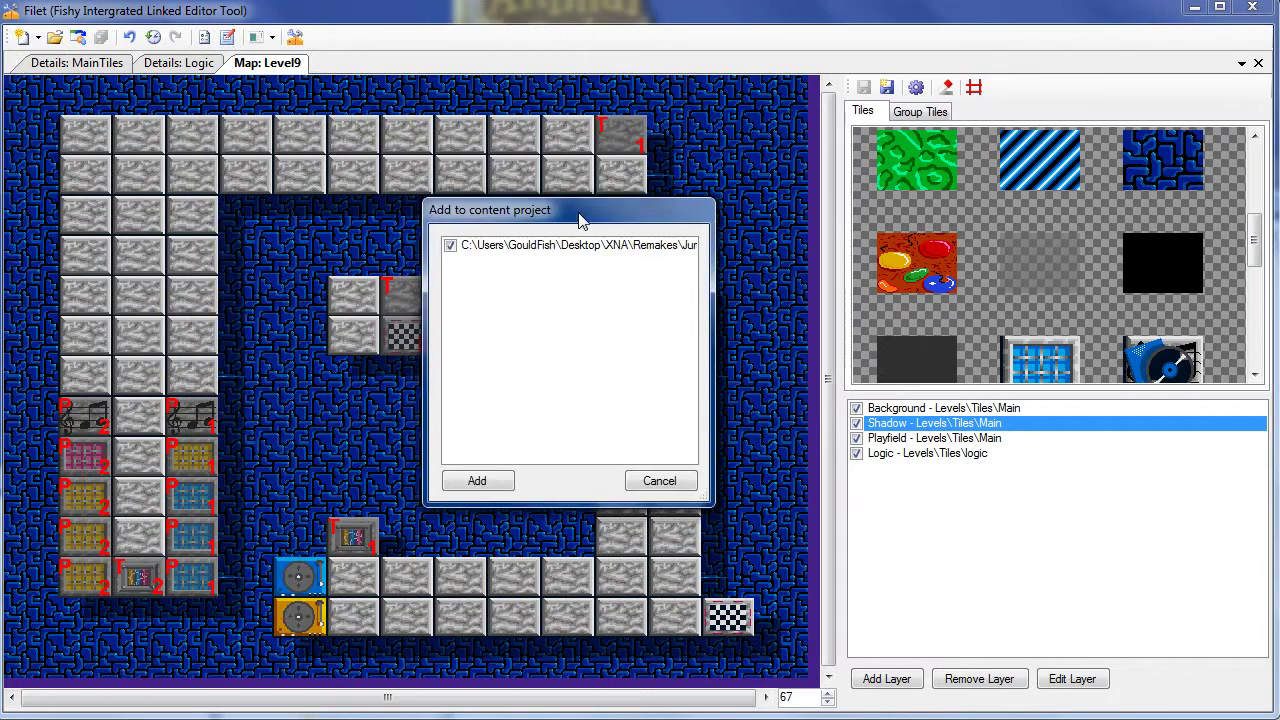
left_click_drag(708, 348, 1160, 331)
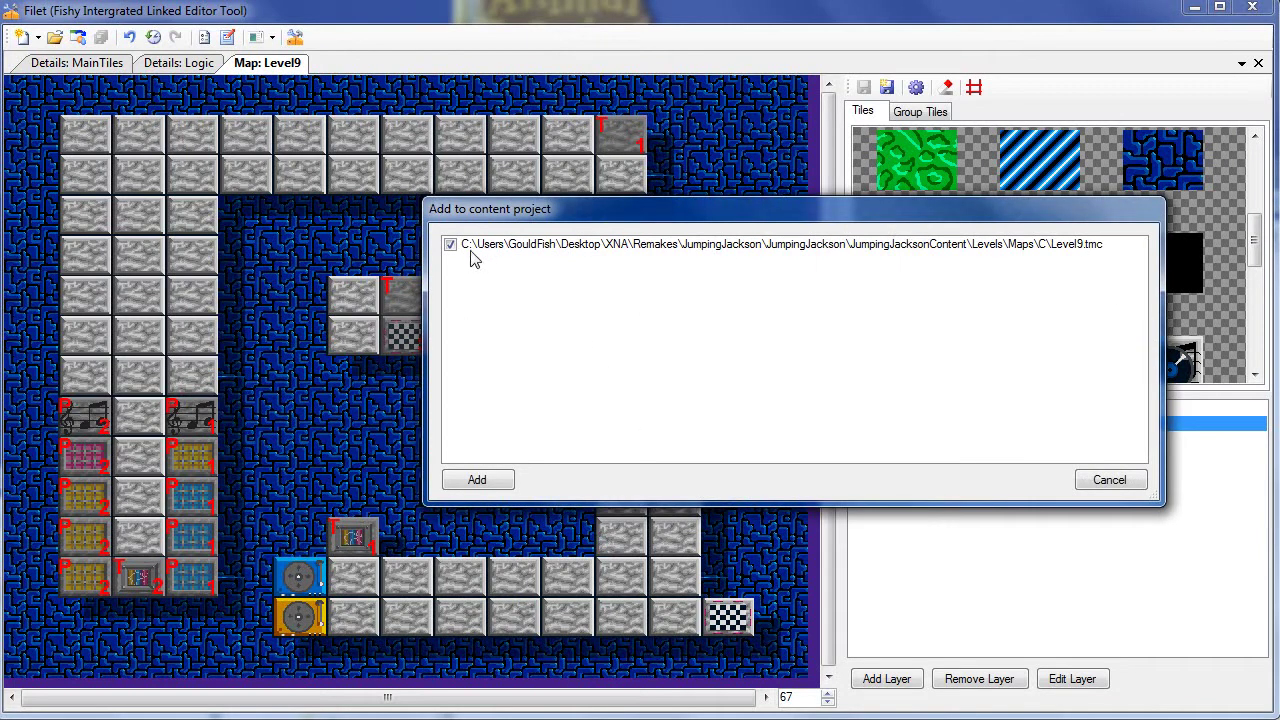
left_click(466, 482)
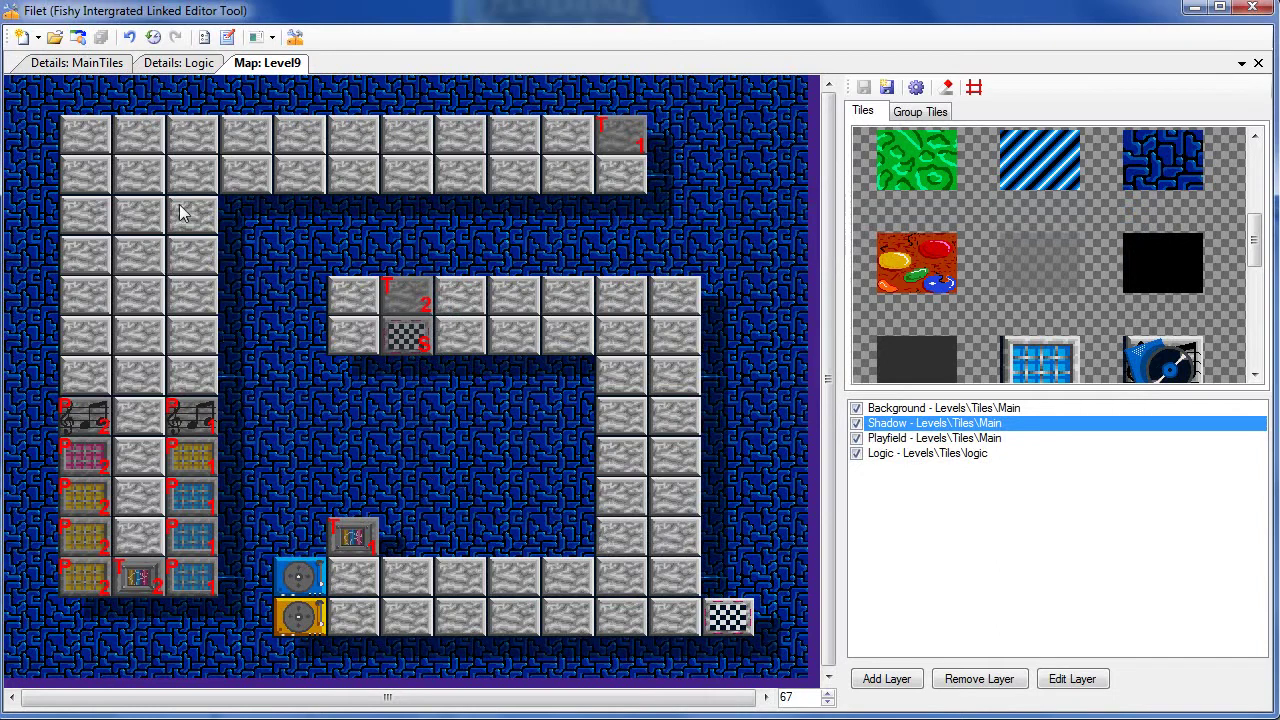
Open the level list file Levels1.txt from the project's content files.
left_click(80, 42)
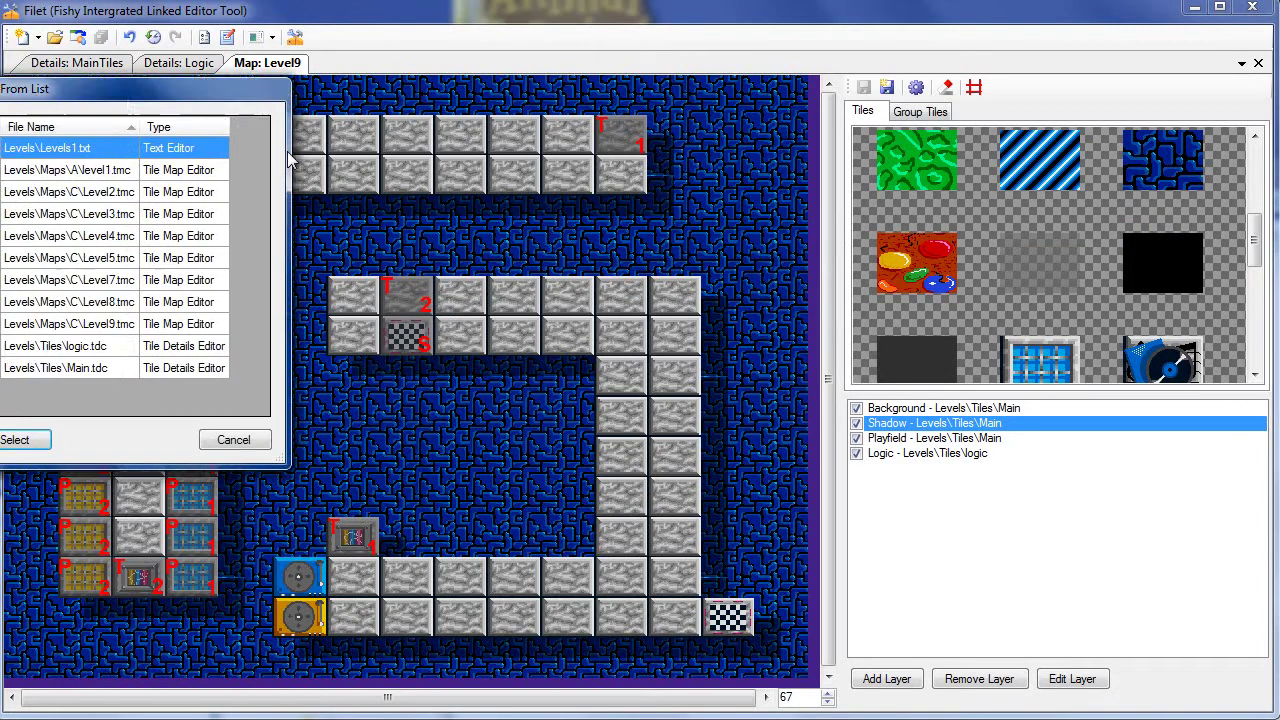
left_click_drag(125, 101, 445, 198)
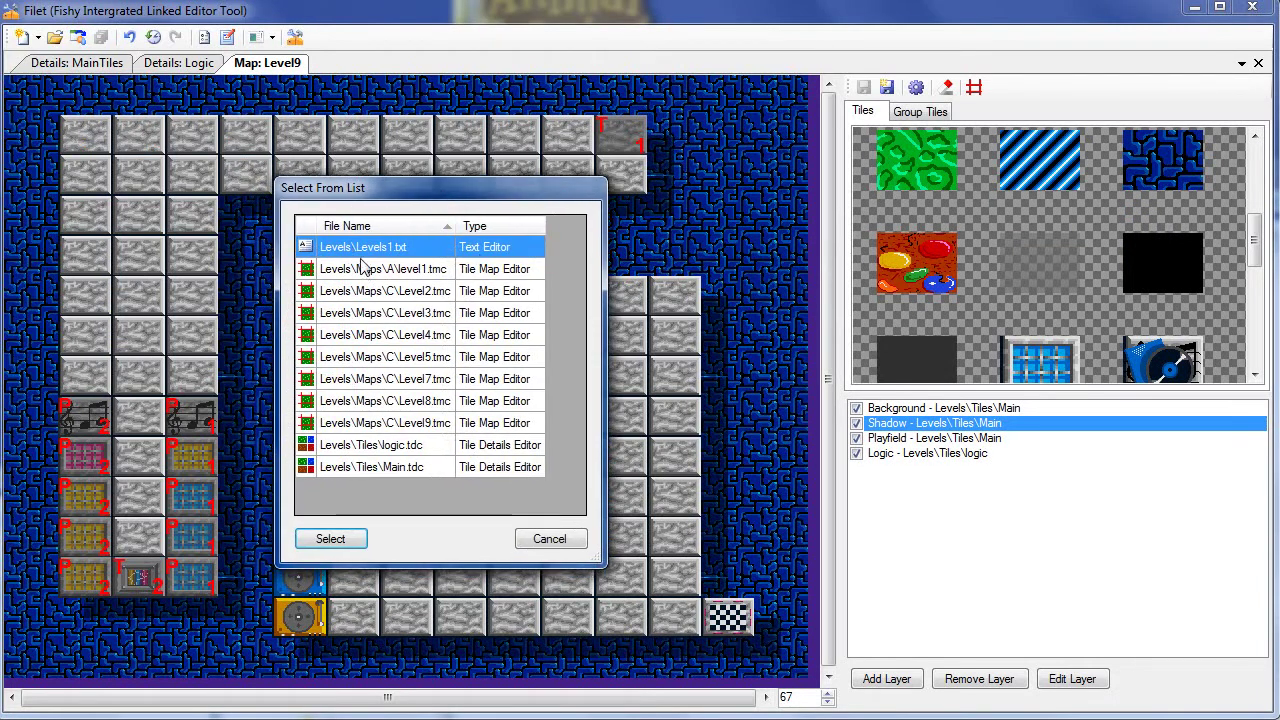
left_click(331, 539)
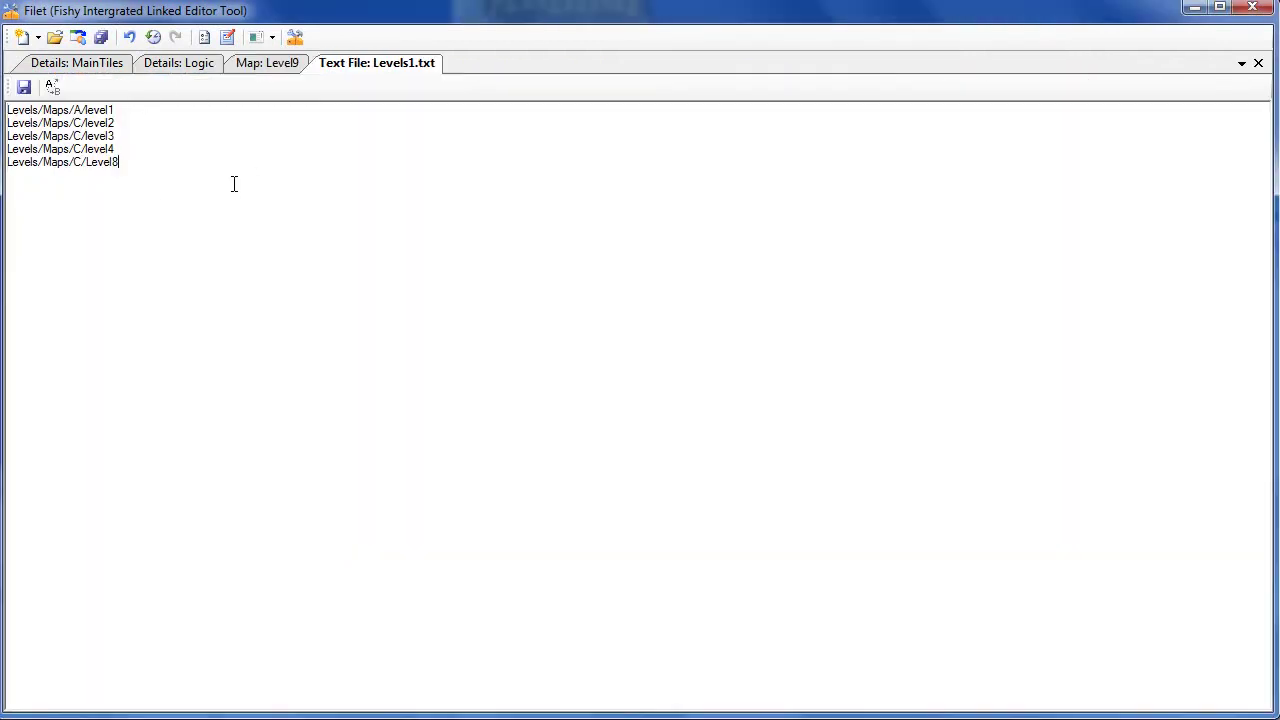
Append the line Levels/Maps/C/Level9 to the end of the level list, save the text file and close it.
key("Return")
key("BackSpace")
key("BackSpace")
key("BackSpace")
type("ps.")
key("BackSpace")
type("/x")
key("BackSpace")
type("C")
type("/Kev")
key("BackSpace")
key("BackSpace")
key("BackSpace")
left_click(24, 87)
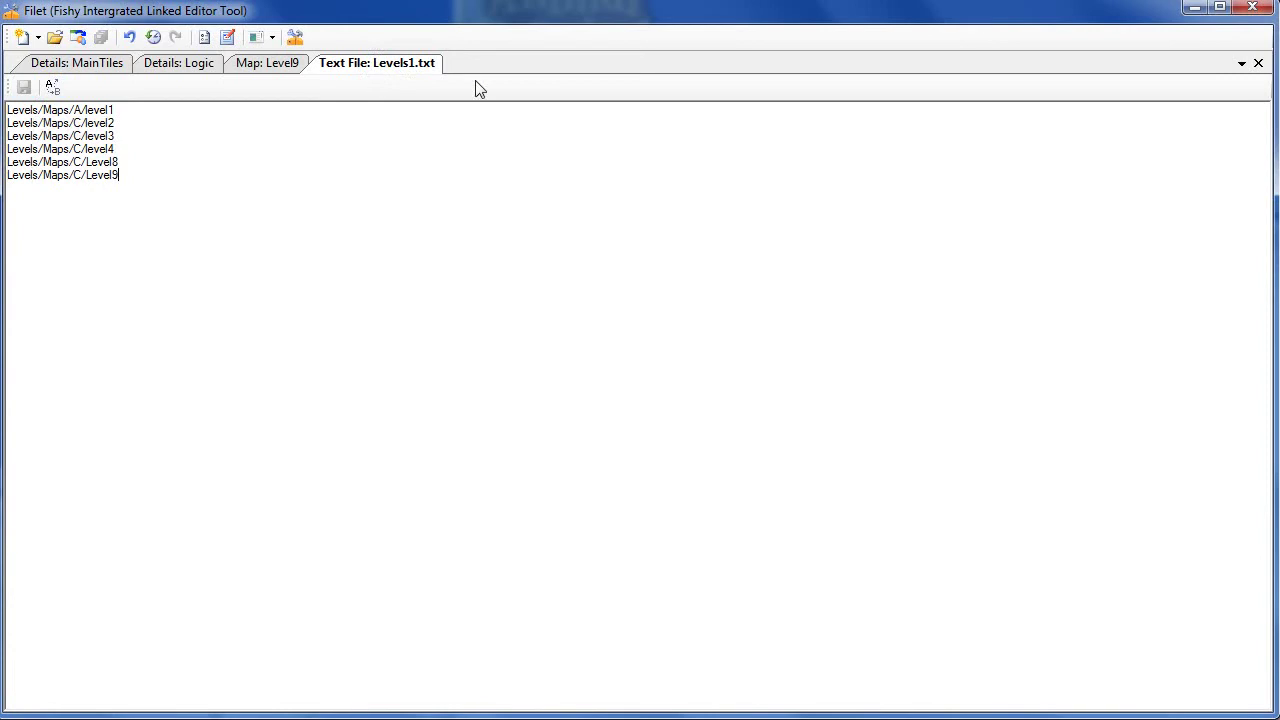
left_click(1258, 62)
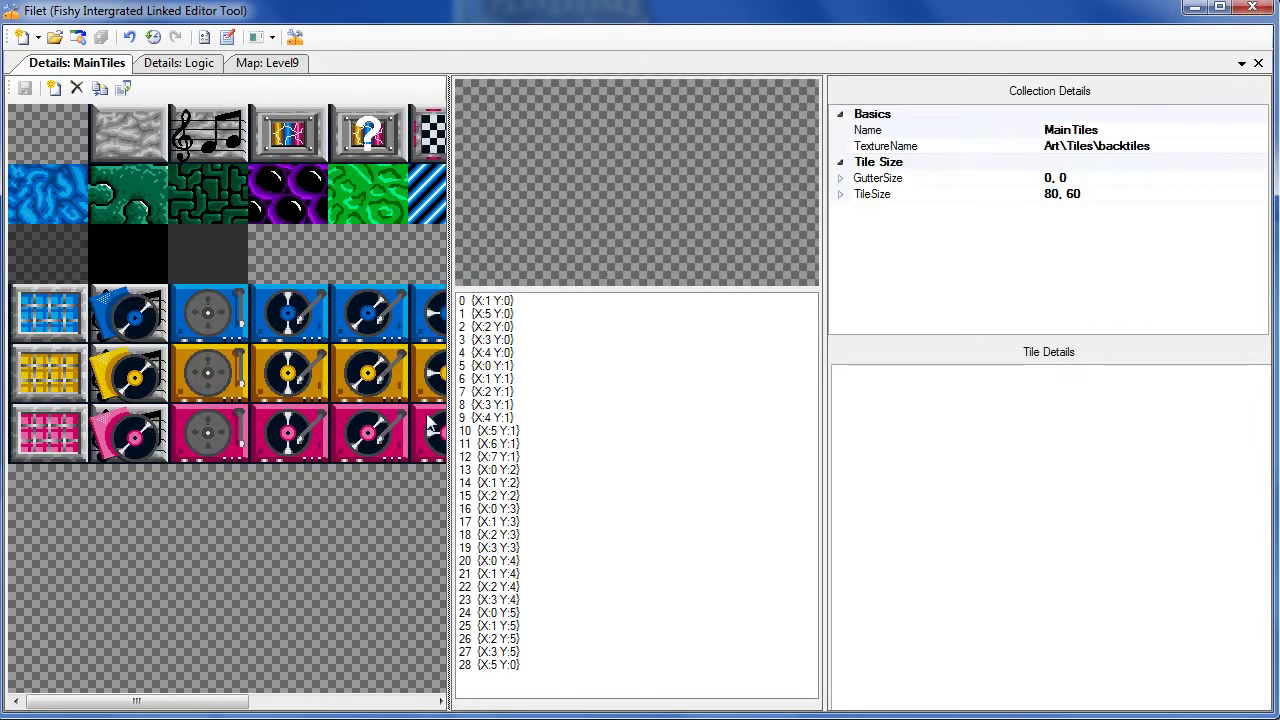
With the Level9 map showing, review the Jumping Jackson external tool's command, arguments, starting directory and build-content options, and leave the options unsaved.
left_click(266, 66)
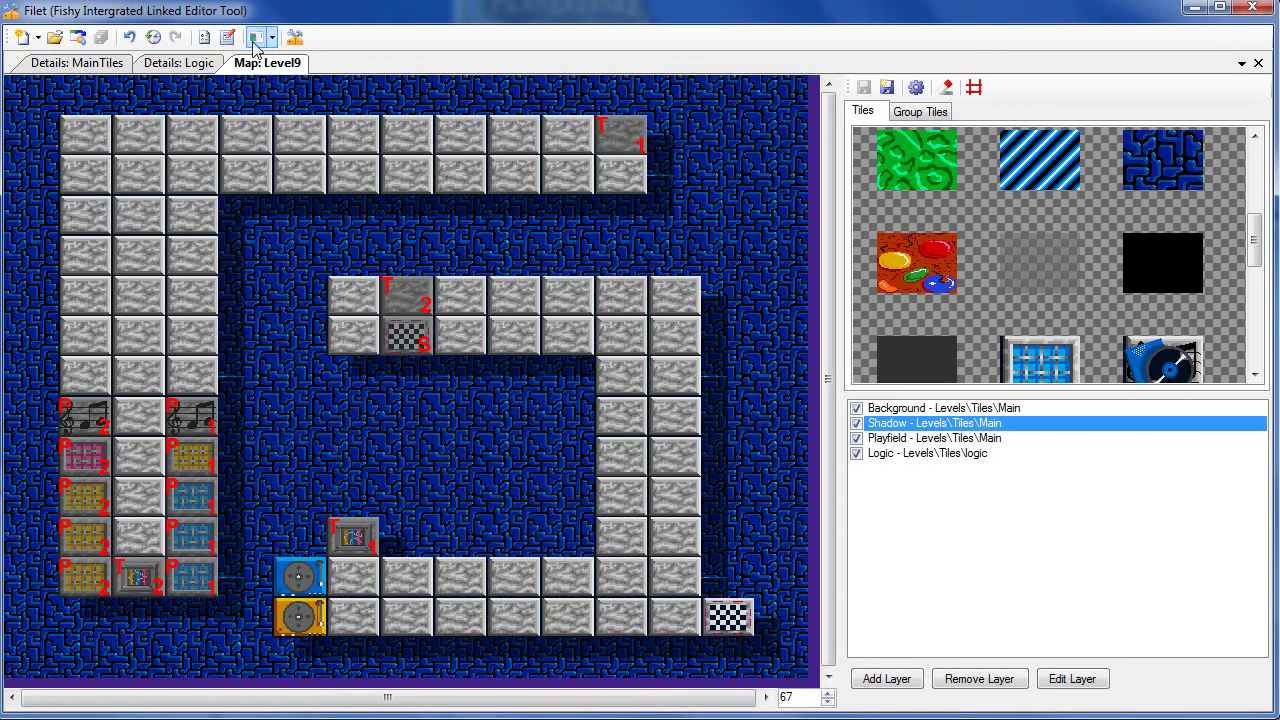
left_click(203, 38)
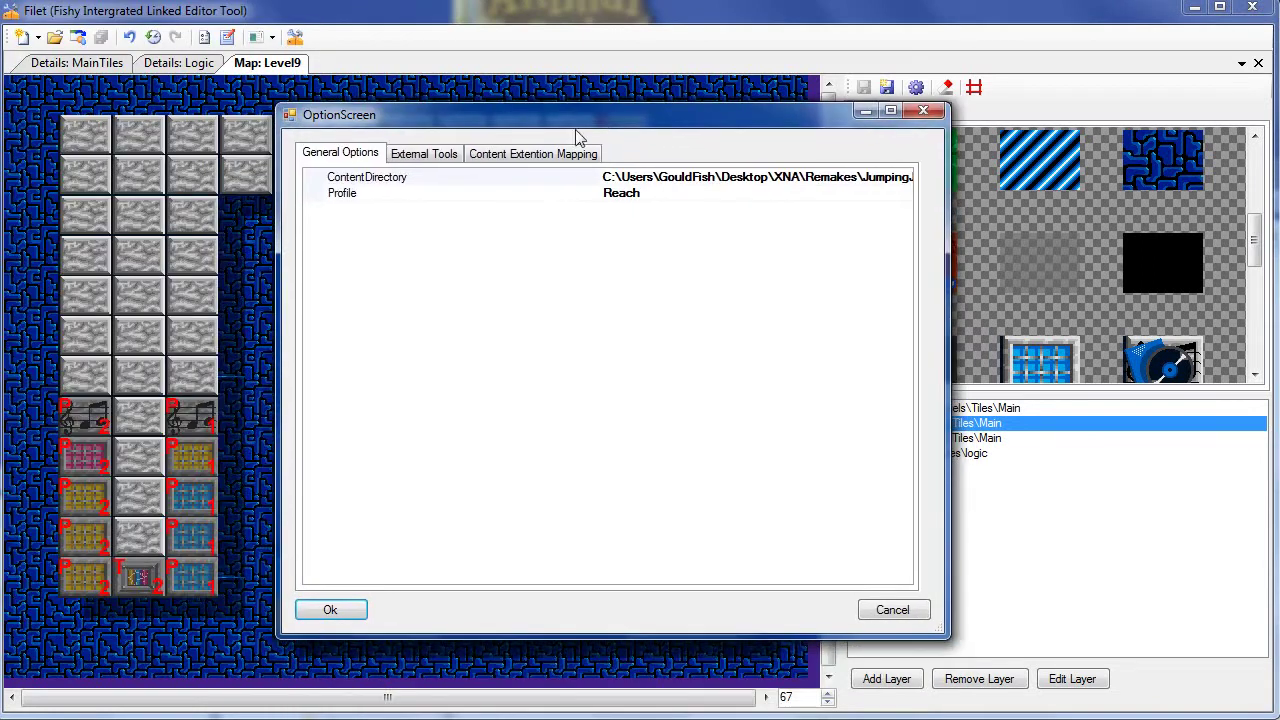
left_click(422, 156)
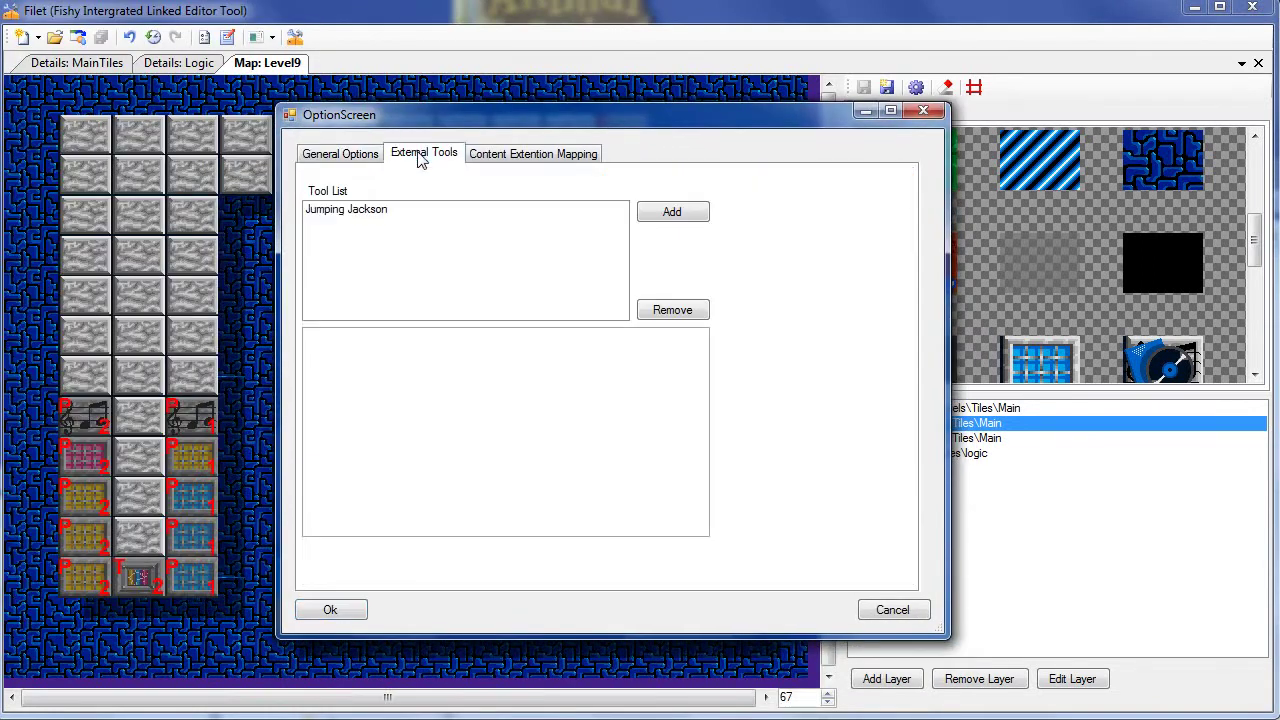
left_click(380, 213)
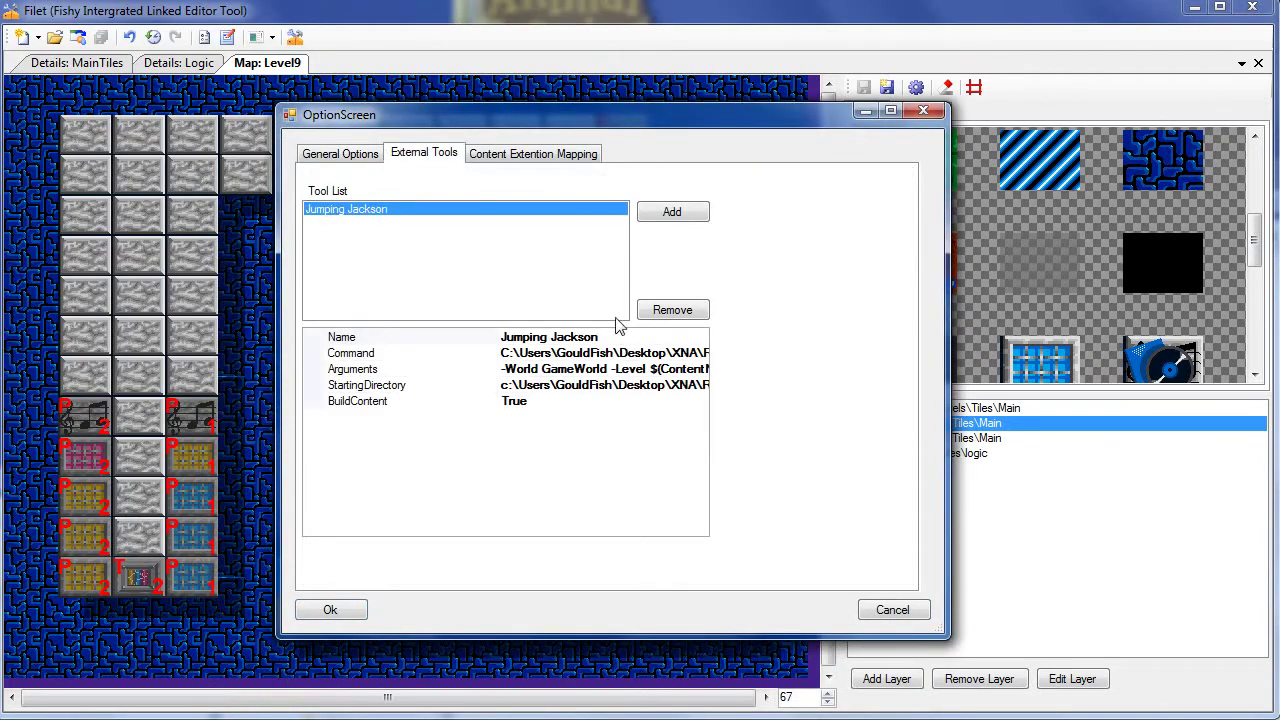
left_click(610, 356)
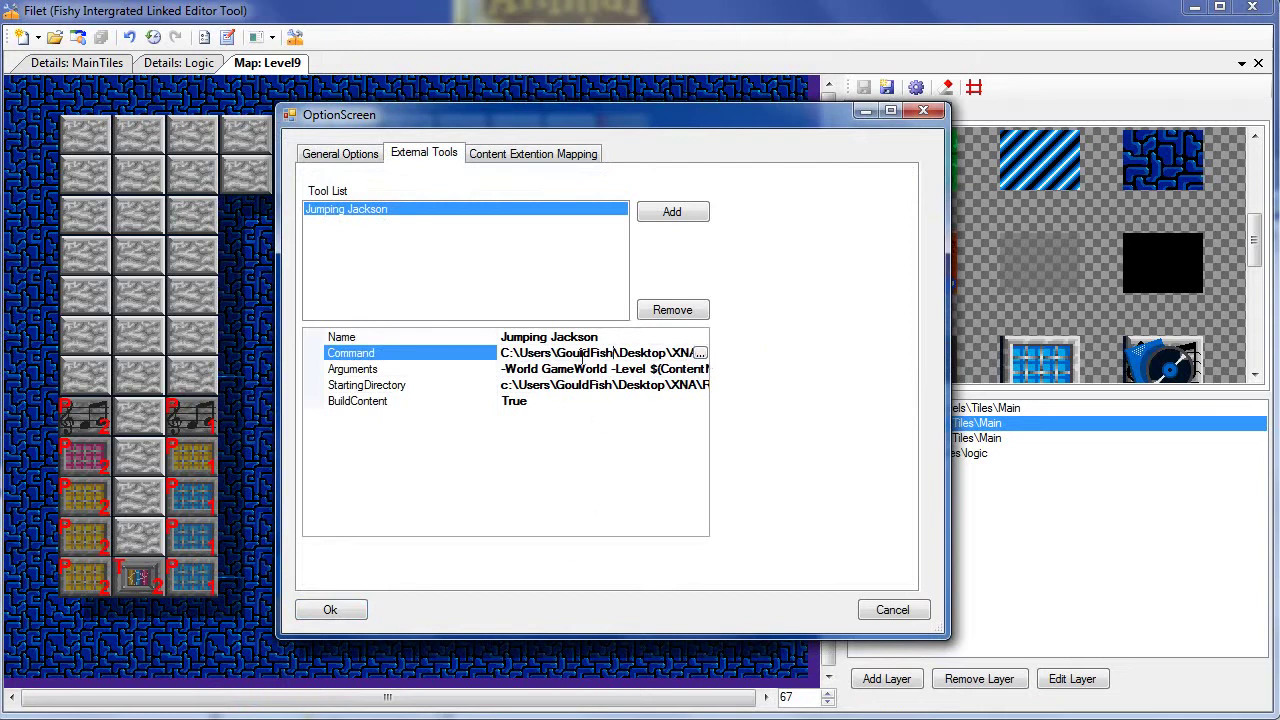
left_click(624, 353)
left_click(601, 370)
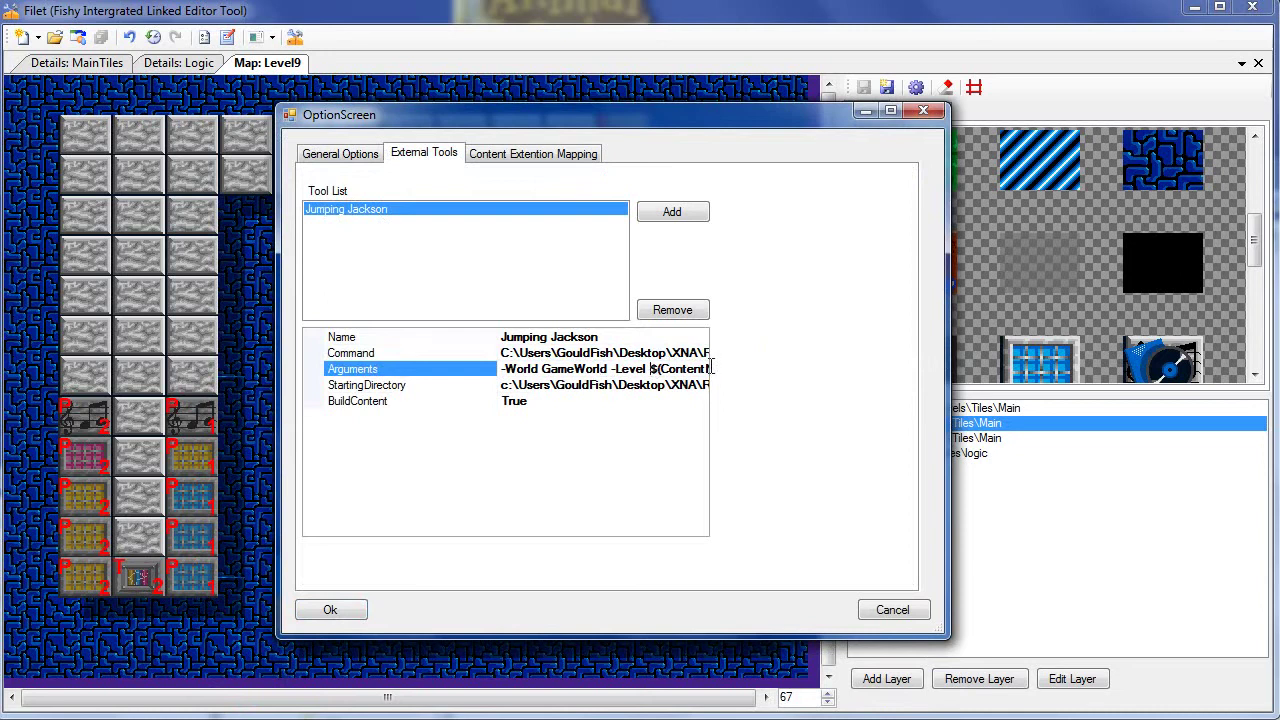
left_click_drag(651, 369, 793, 372)
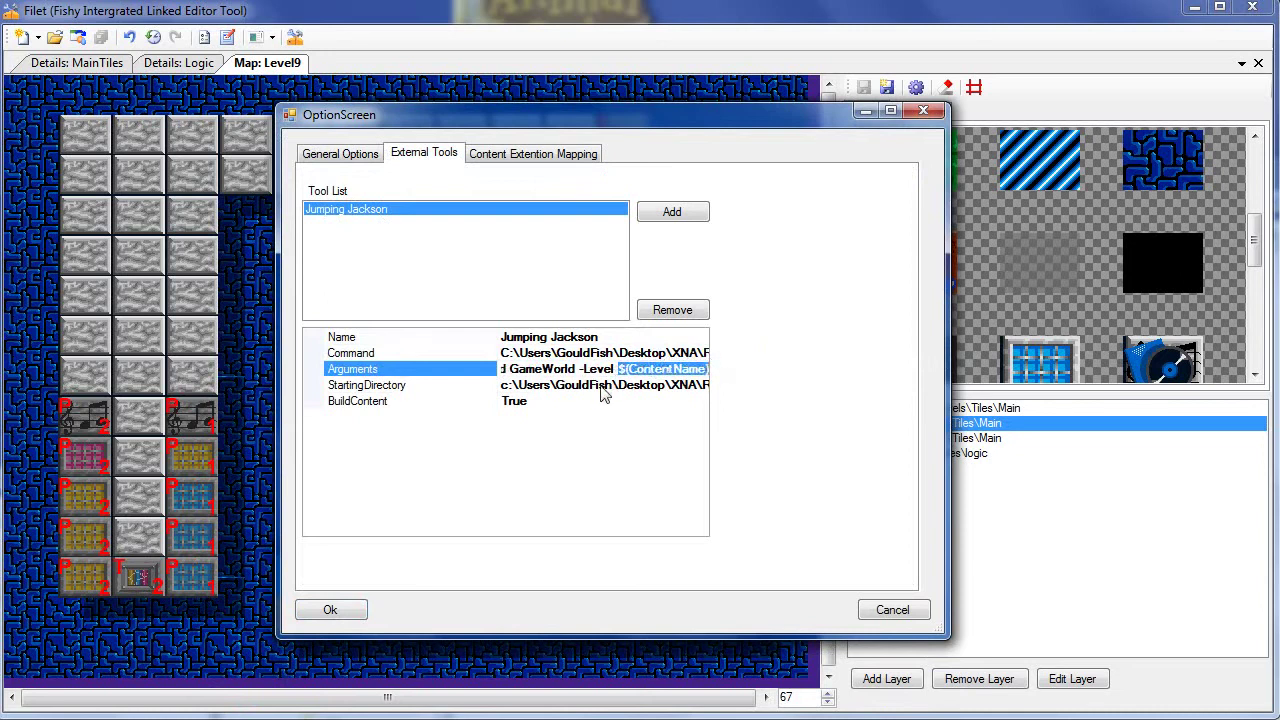
left_click(541, 385)
left_click(566, 400)
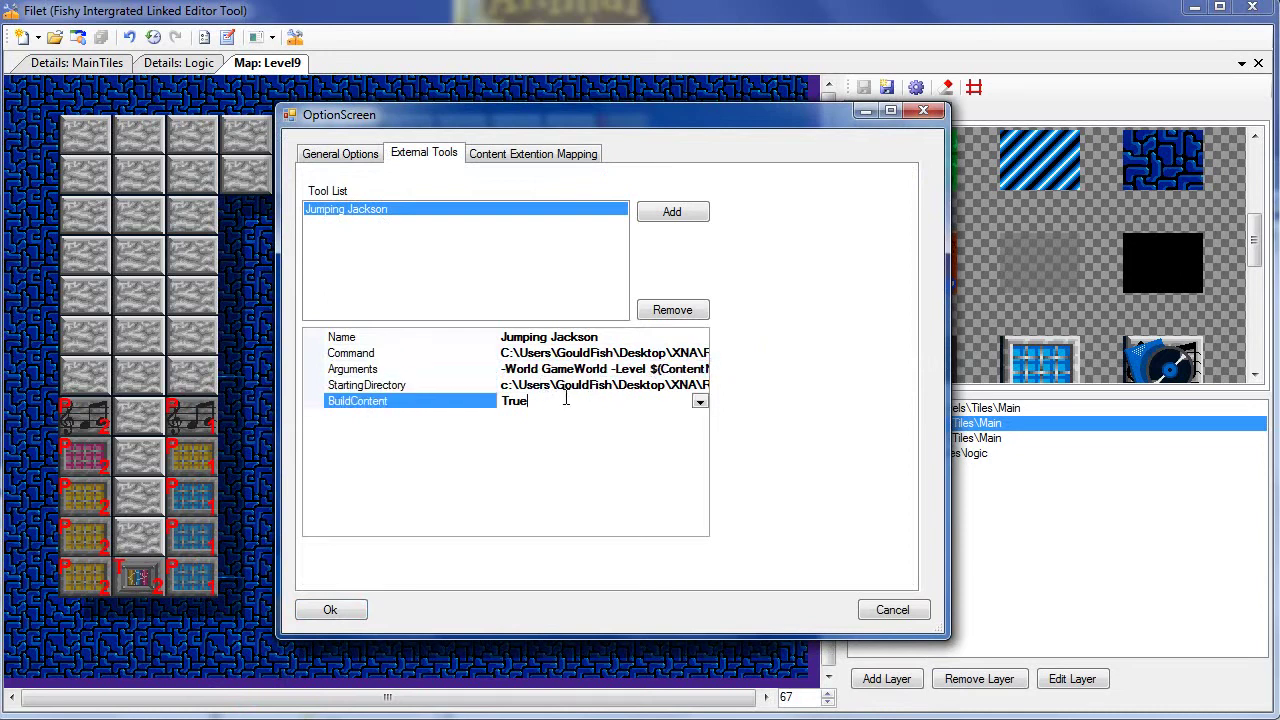
left_click(891, 610)
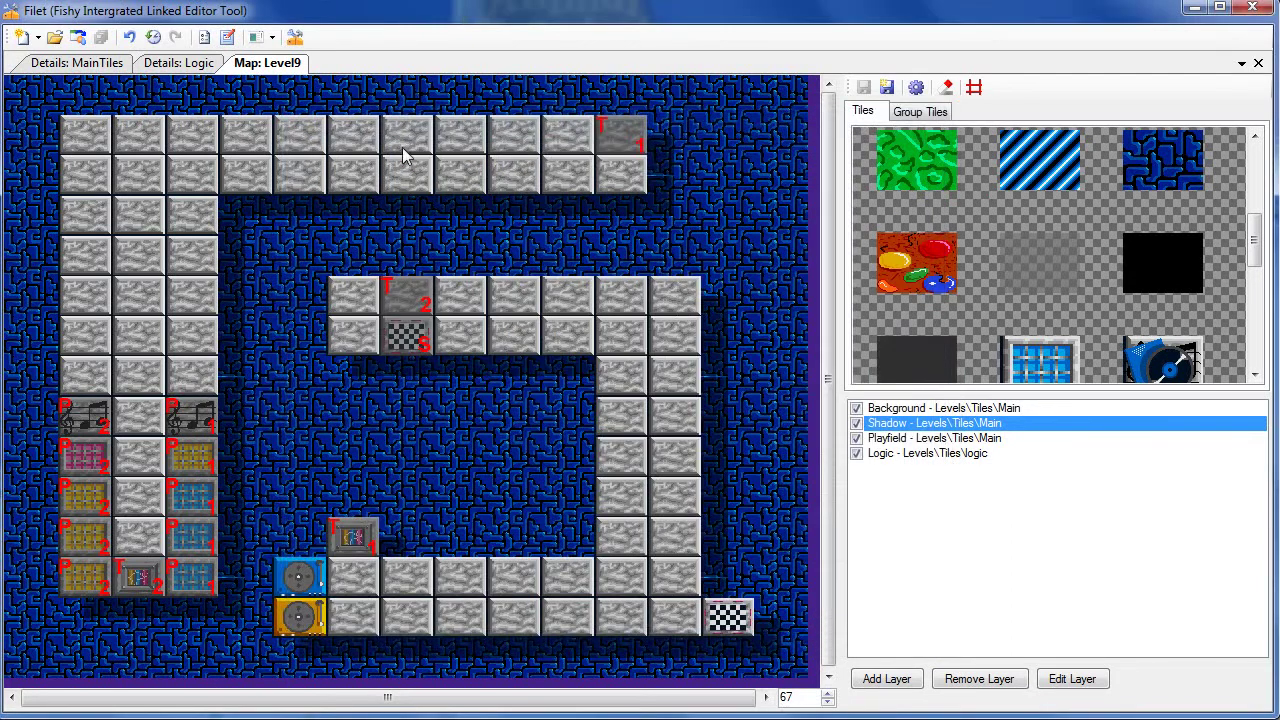
Run the Level9 map with the Jumping Jackson external tool and accept the launch arguments.
left_click(271, 42)
left_click(271, 42)
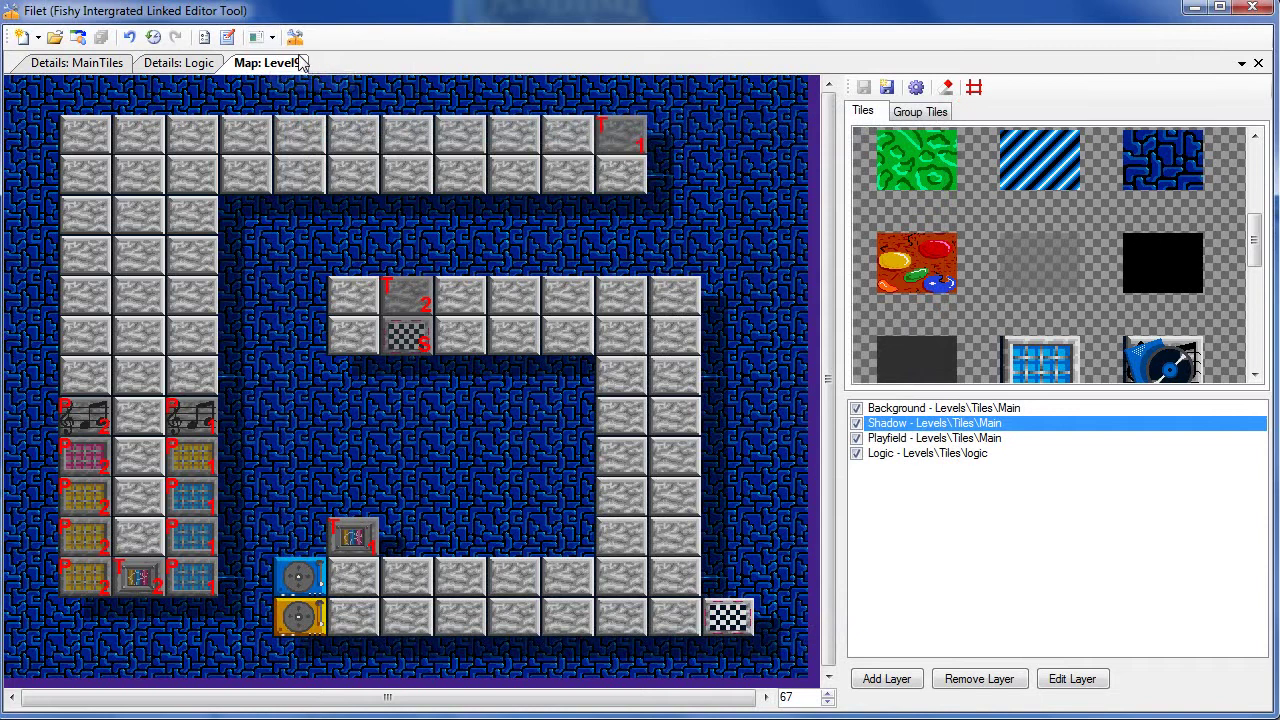
left_click(274, 44)
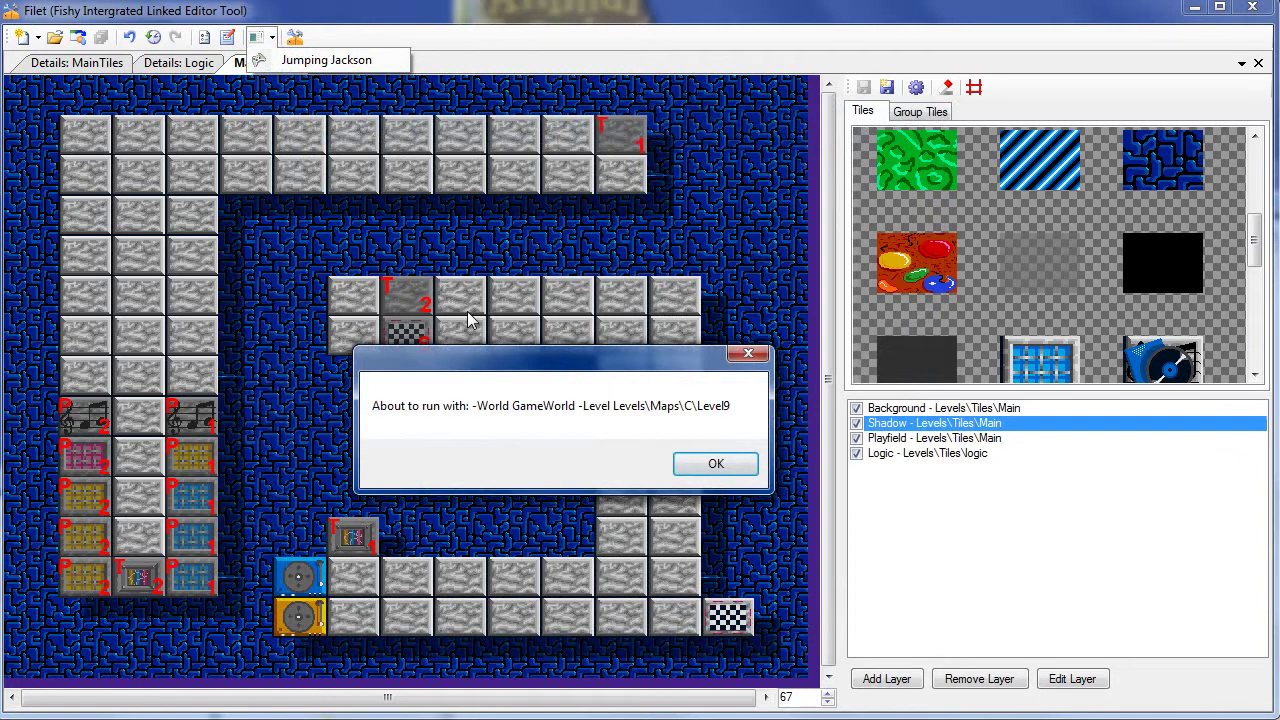
left_click(706, 466)
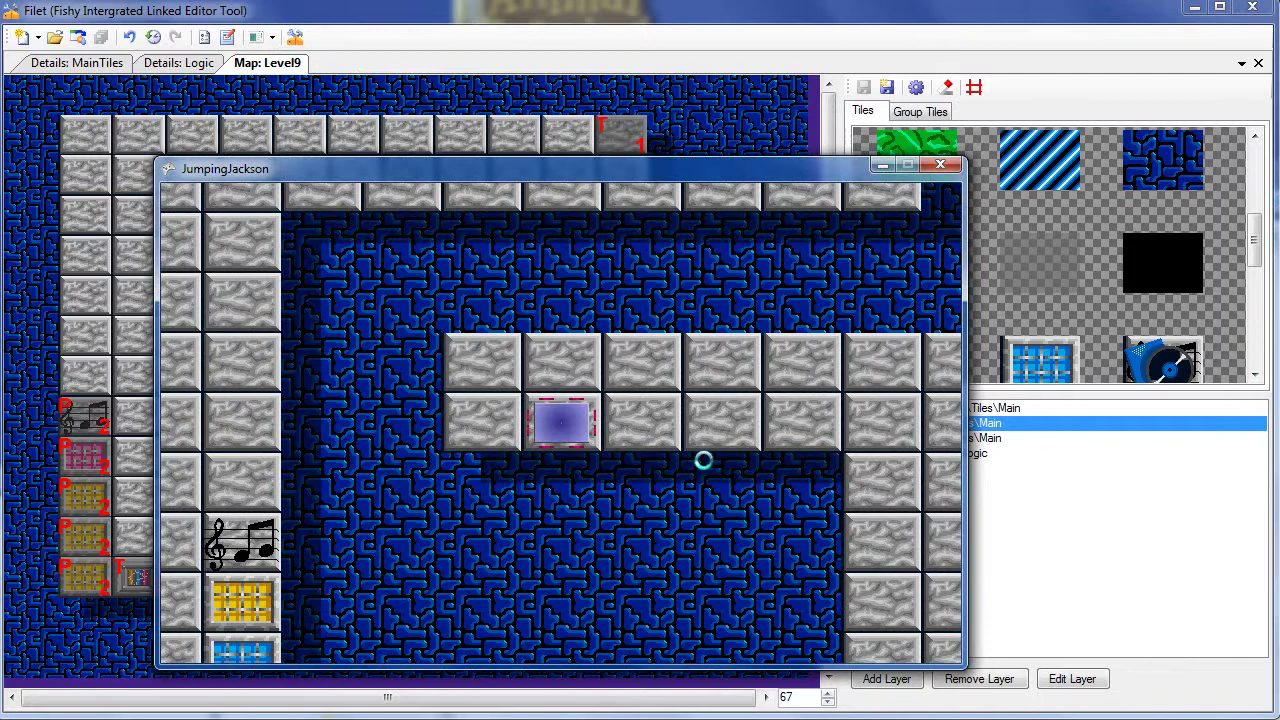
Guide Jackson from the start through the lower teleporter to the right-hand music-note tile and match its column in blue.
key("Right")
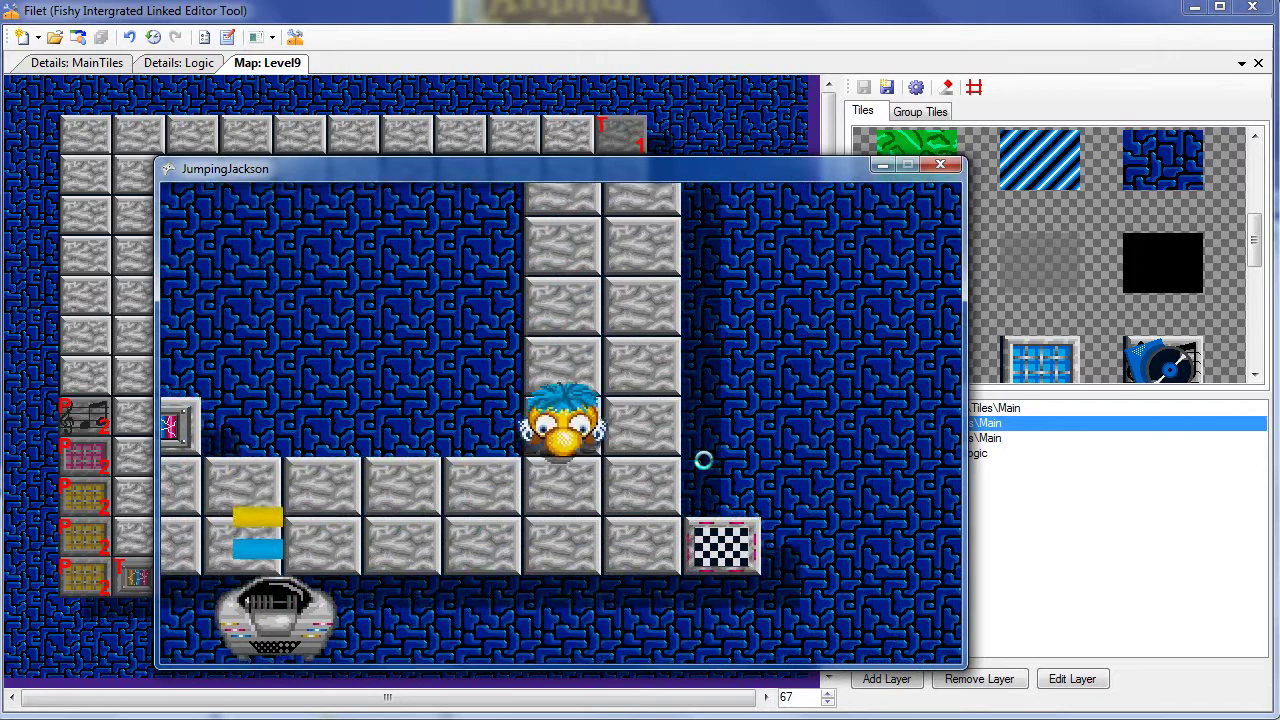
key("Left")
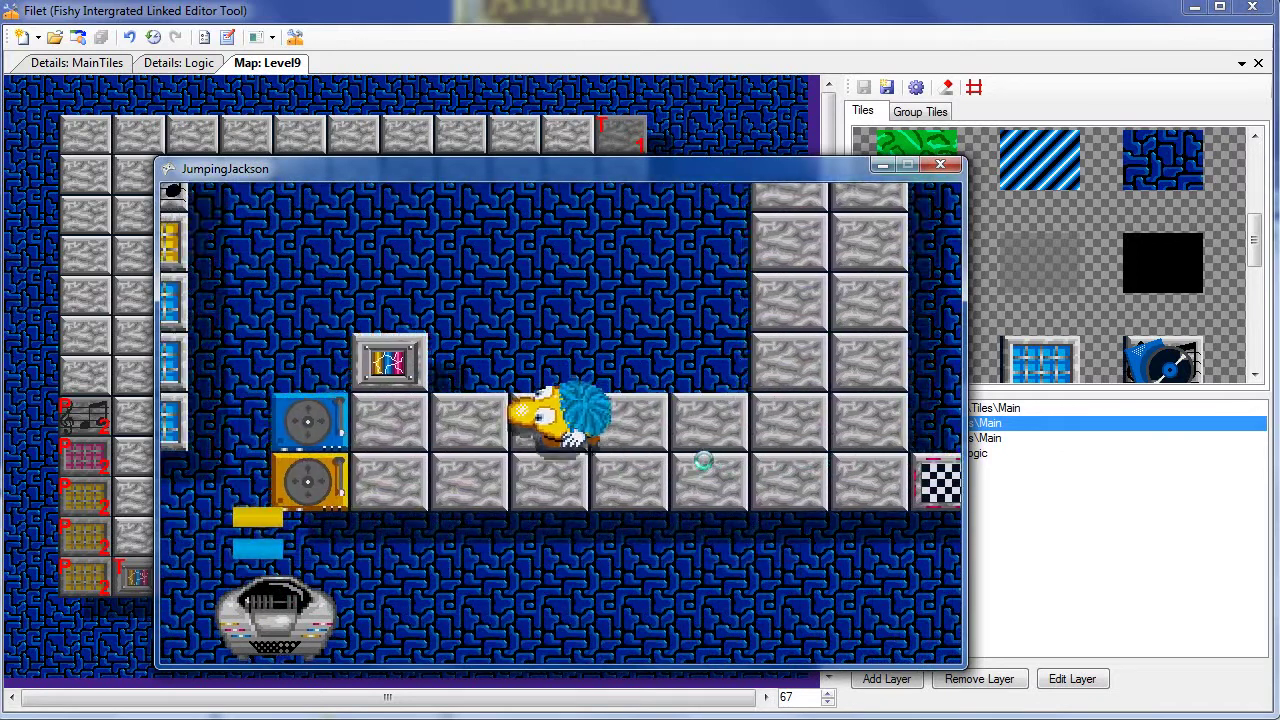
key("Up")
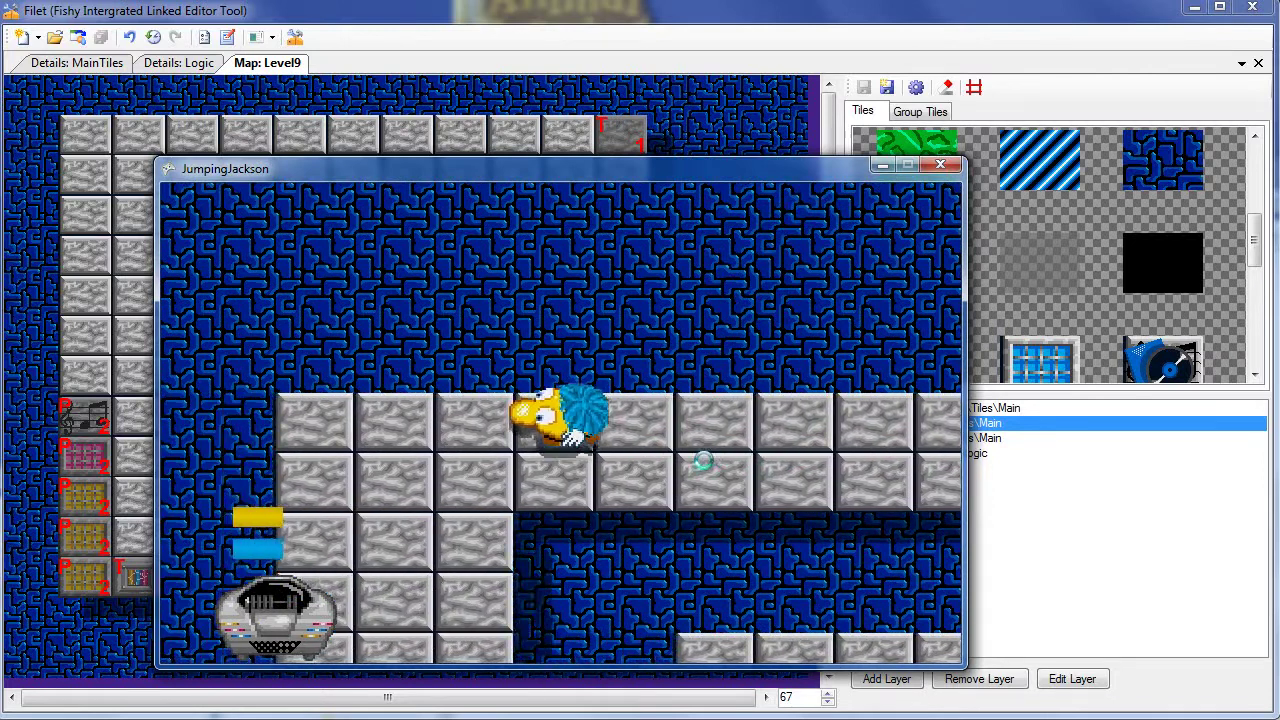
key("Down")
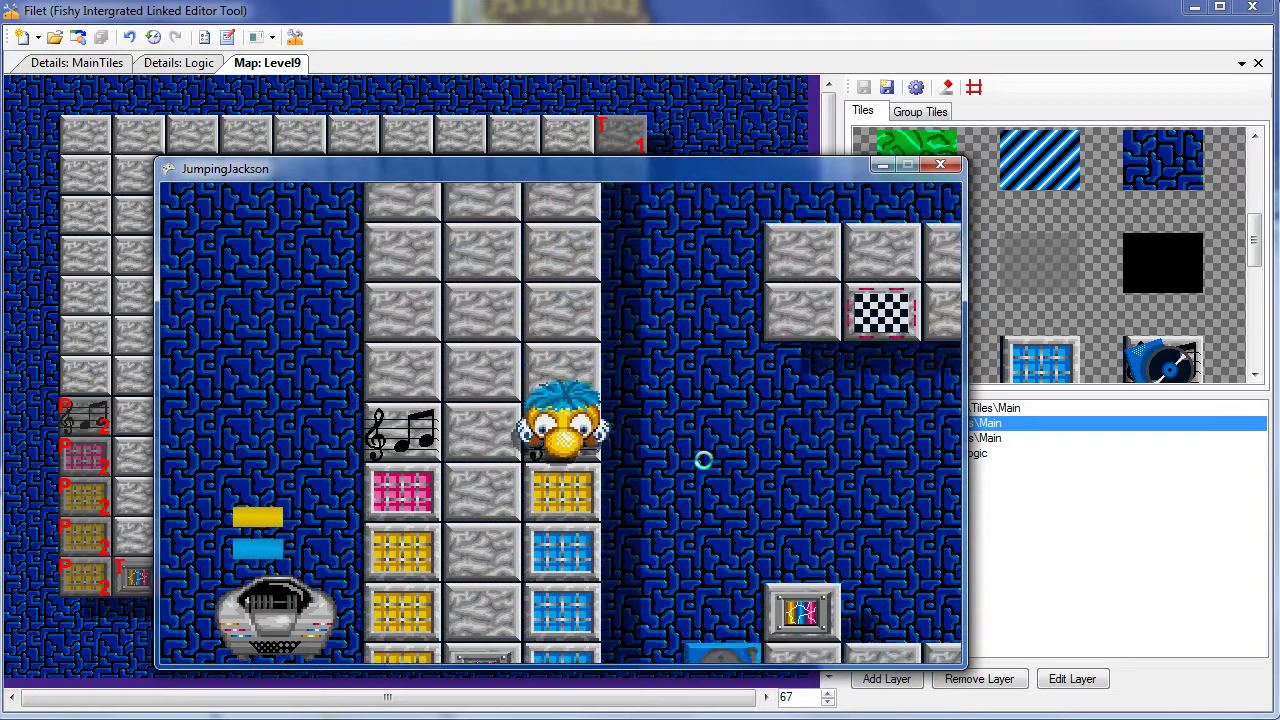
key("Up")
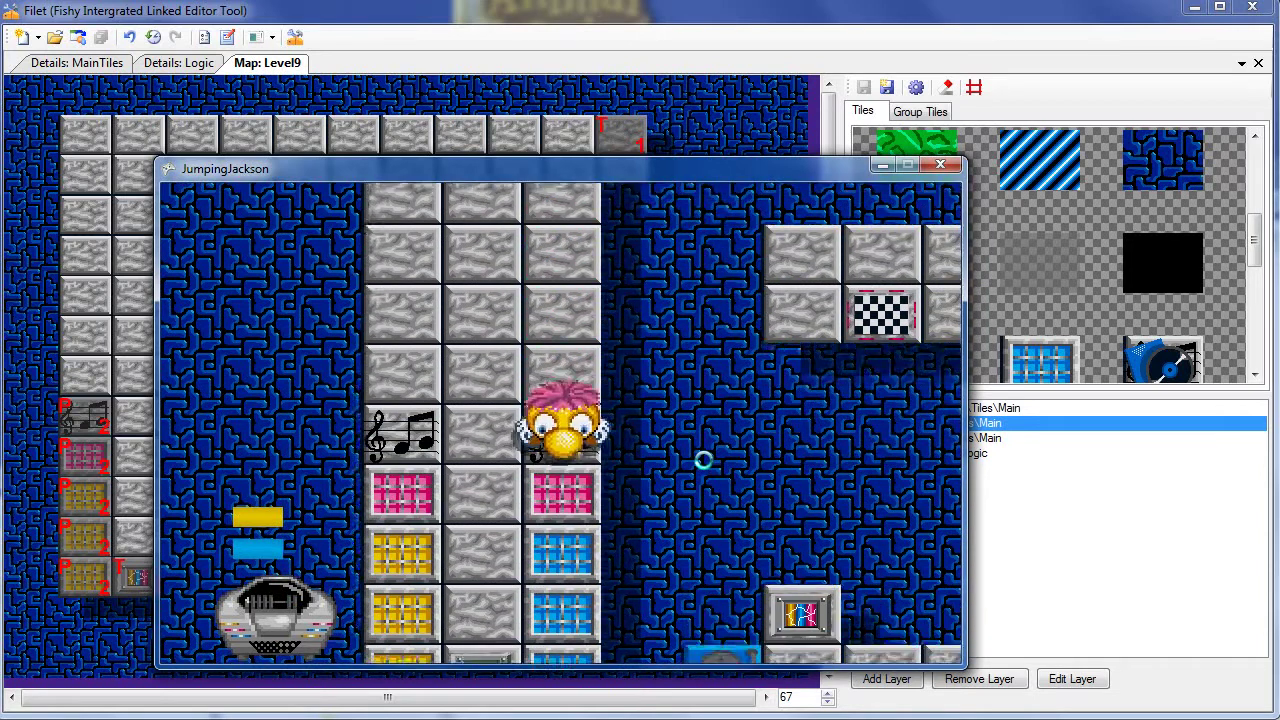
key("Left")
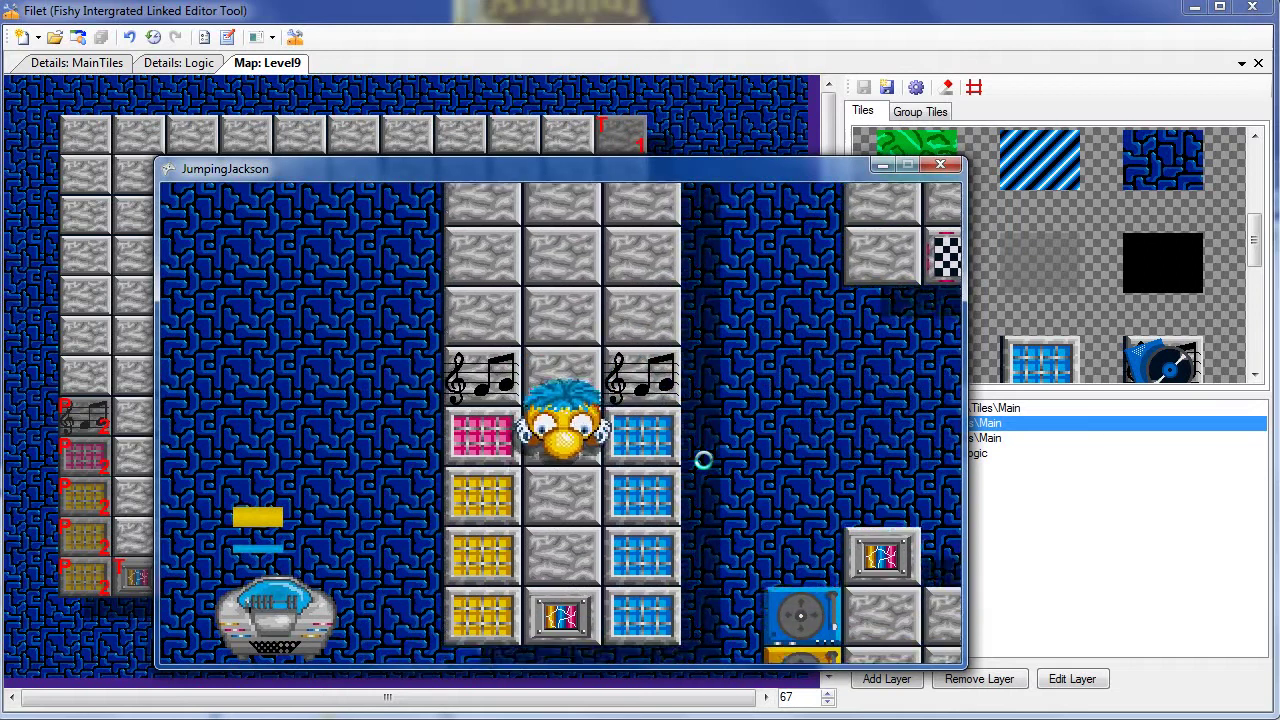
Return Jackson through the teleporter to the start area and bring the blue record to the blue turntable.
key("Up")
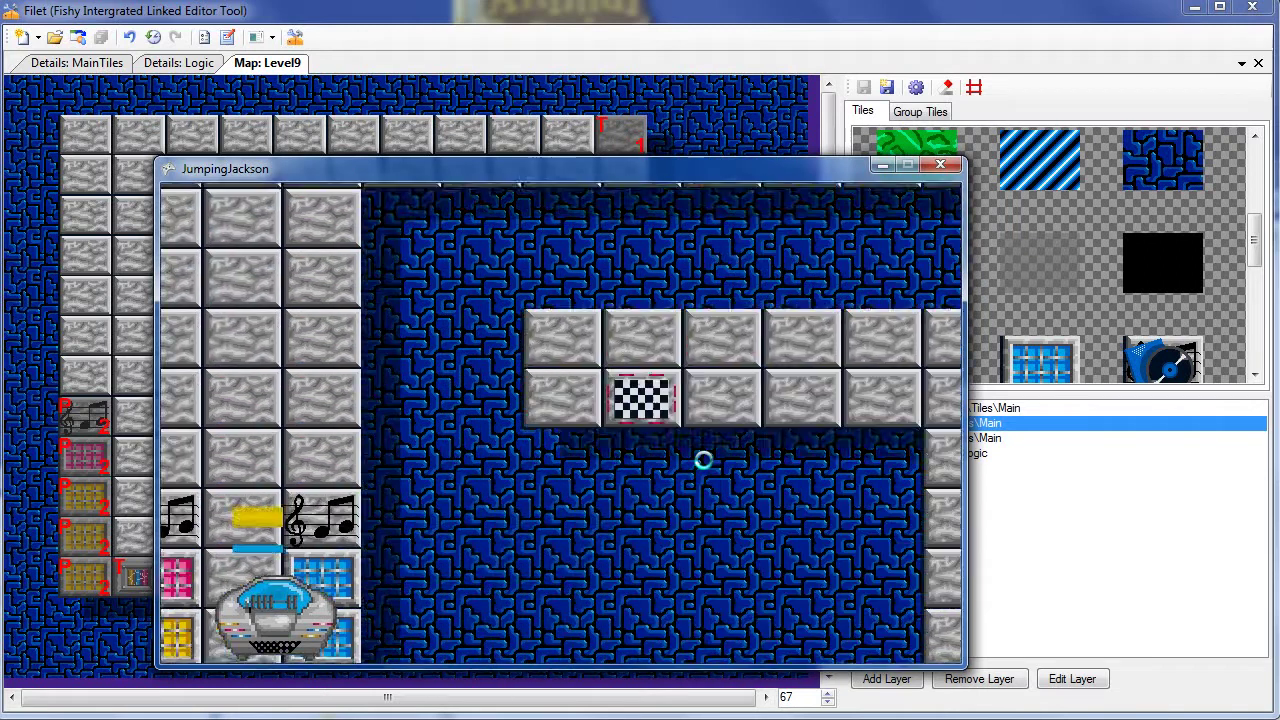
key("Right")
key("Right")
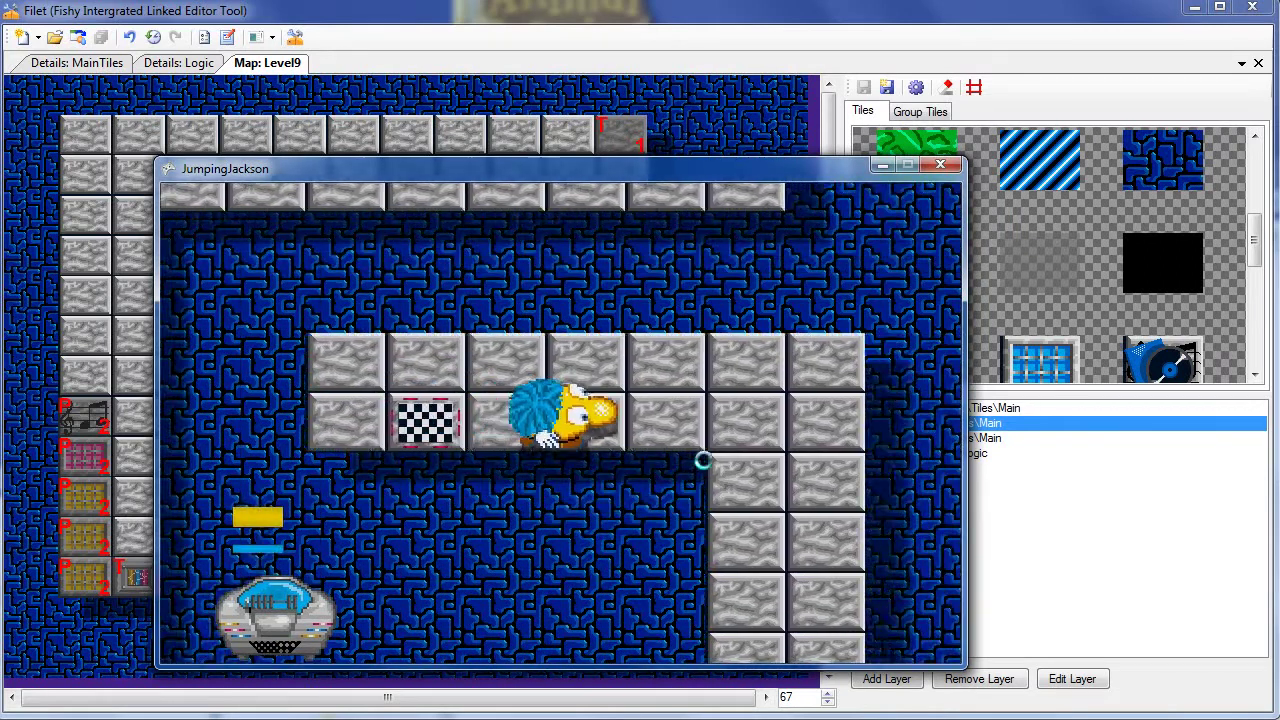
key("Up")
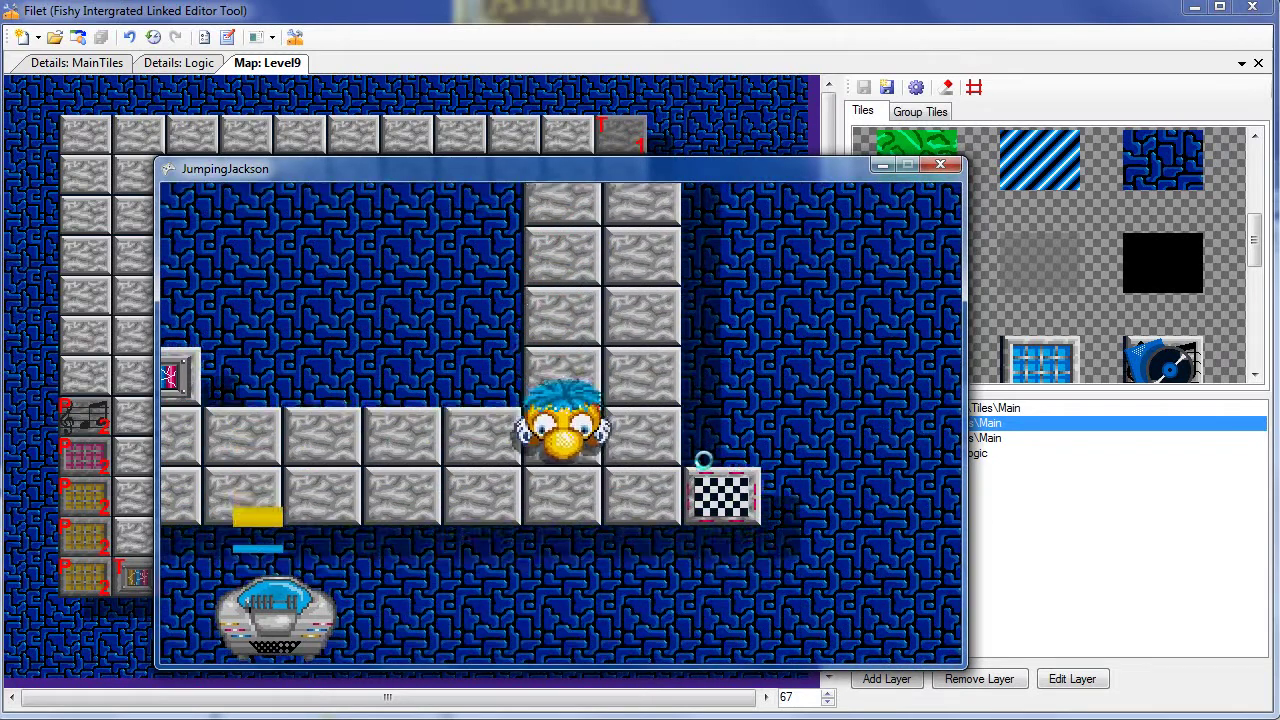
key("Left")
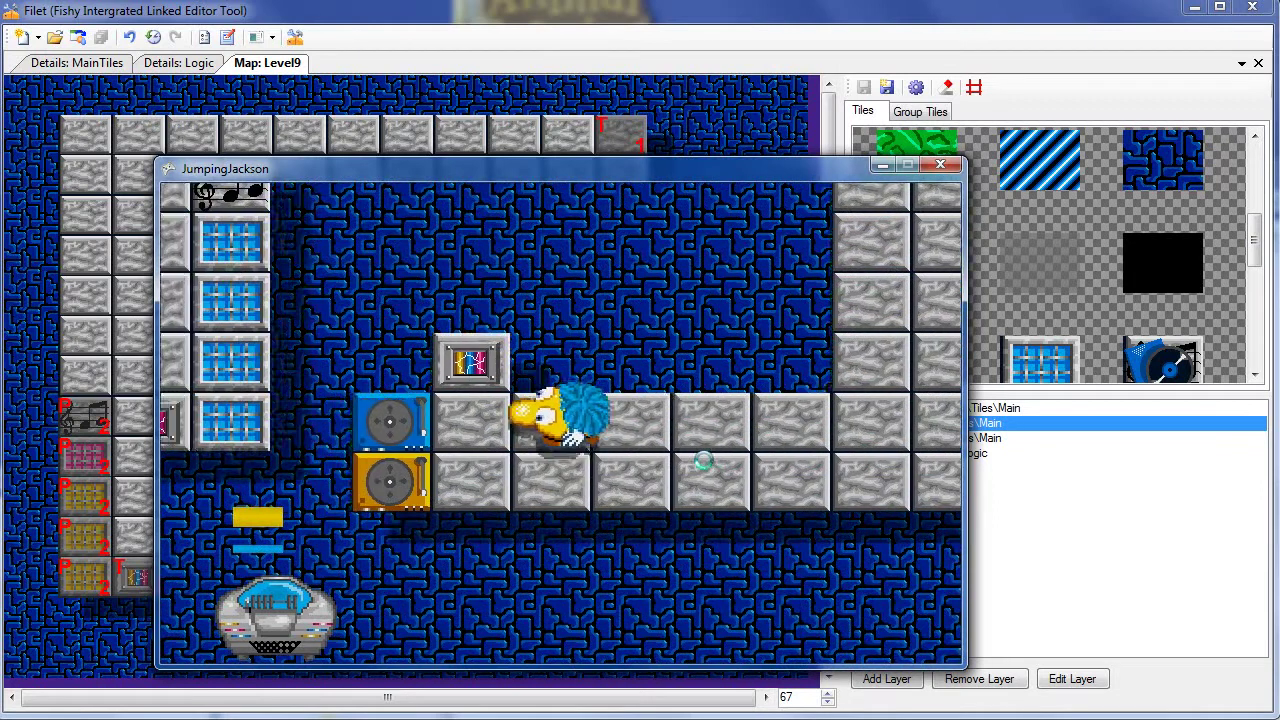
Take Jackson back through the teleporter to the left-hand music-note tile and match its column in yellow.
key("Right")
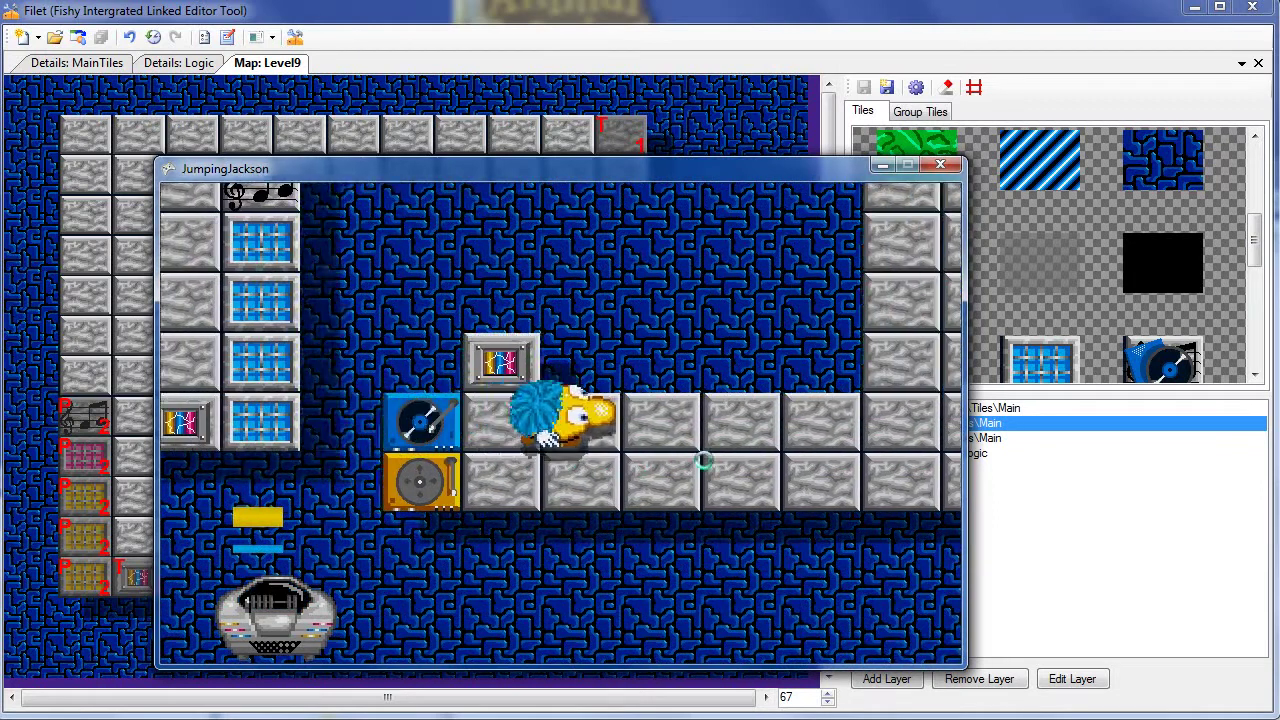
key("Up")
key("Left")
key("Up")
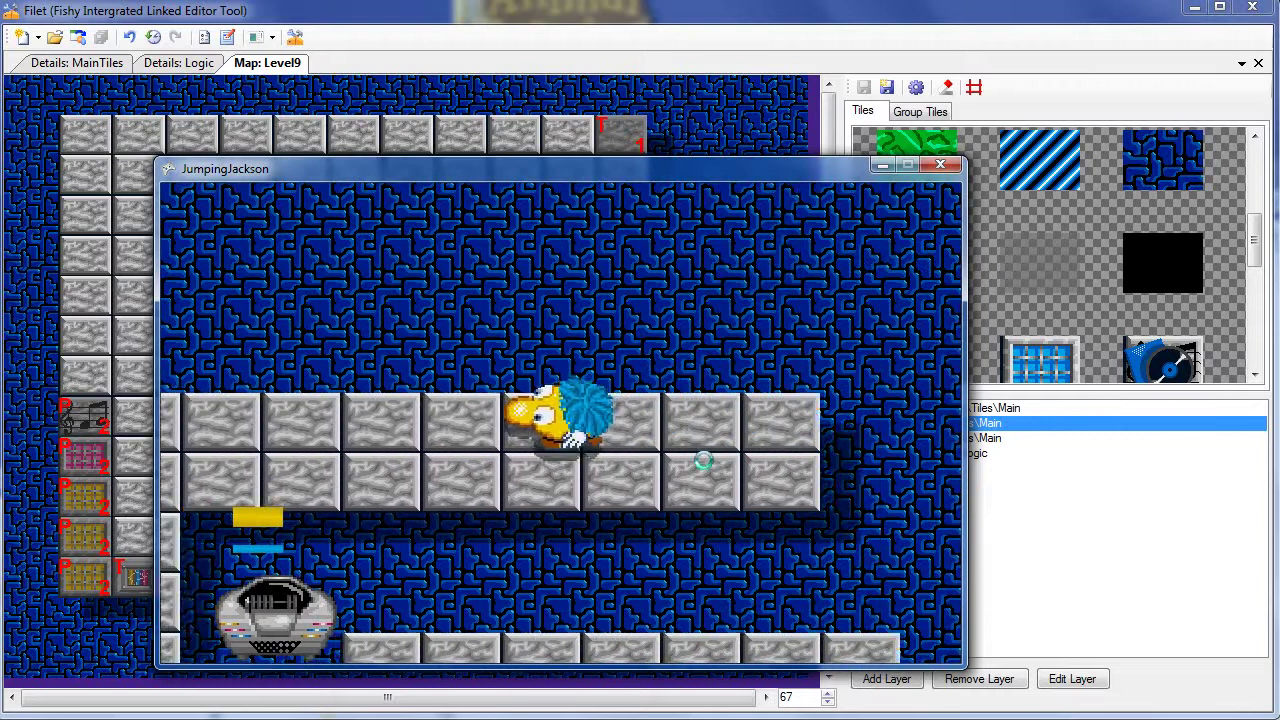
key("Left")
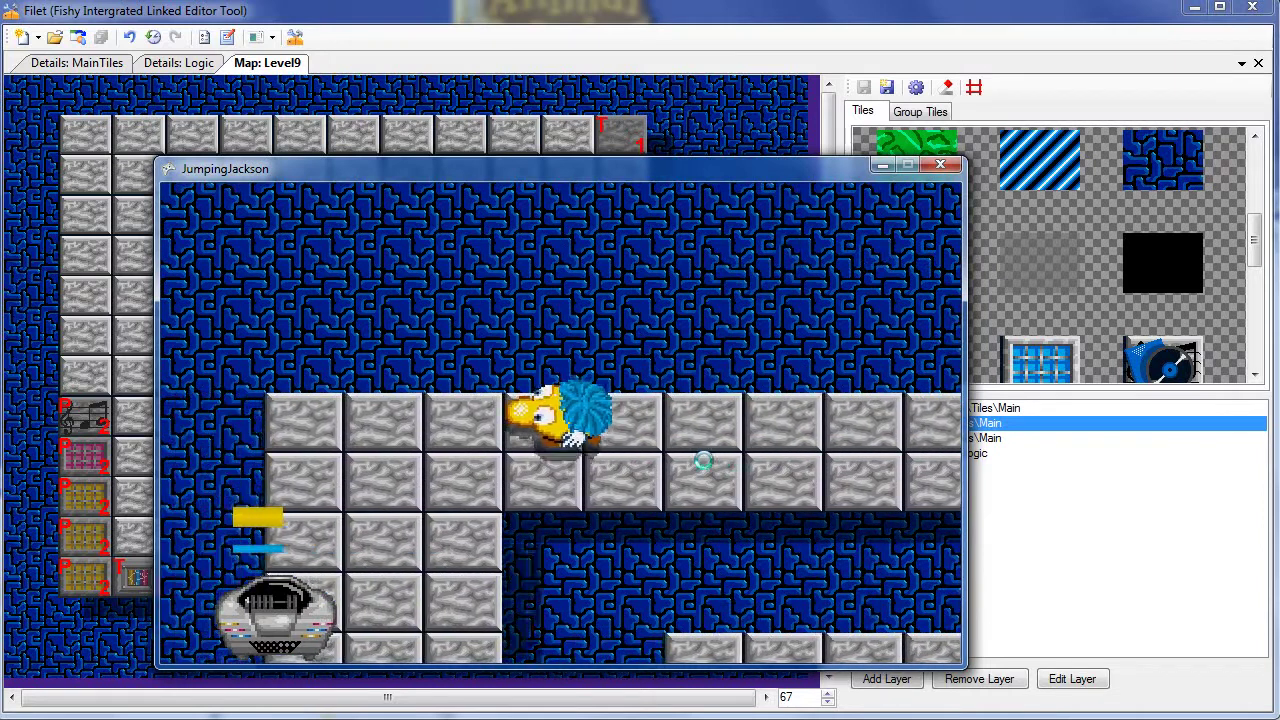
key("Down")
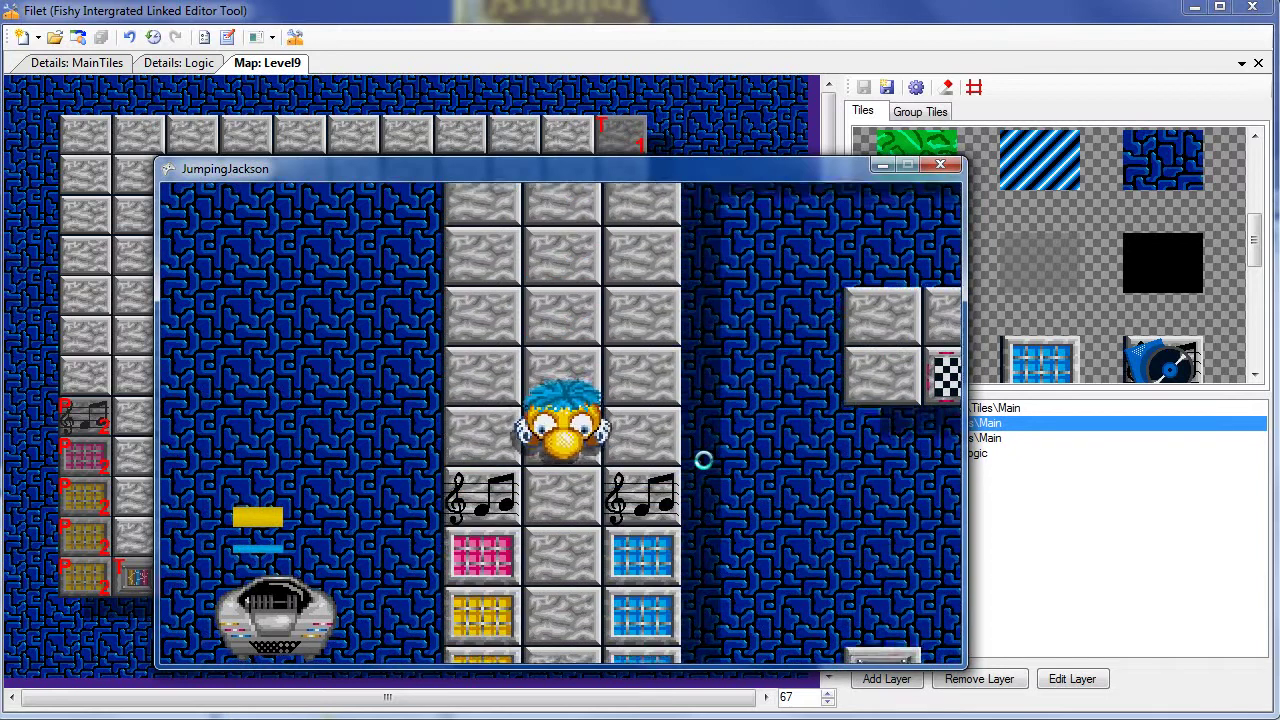
key("Left")
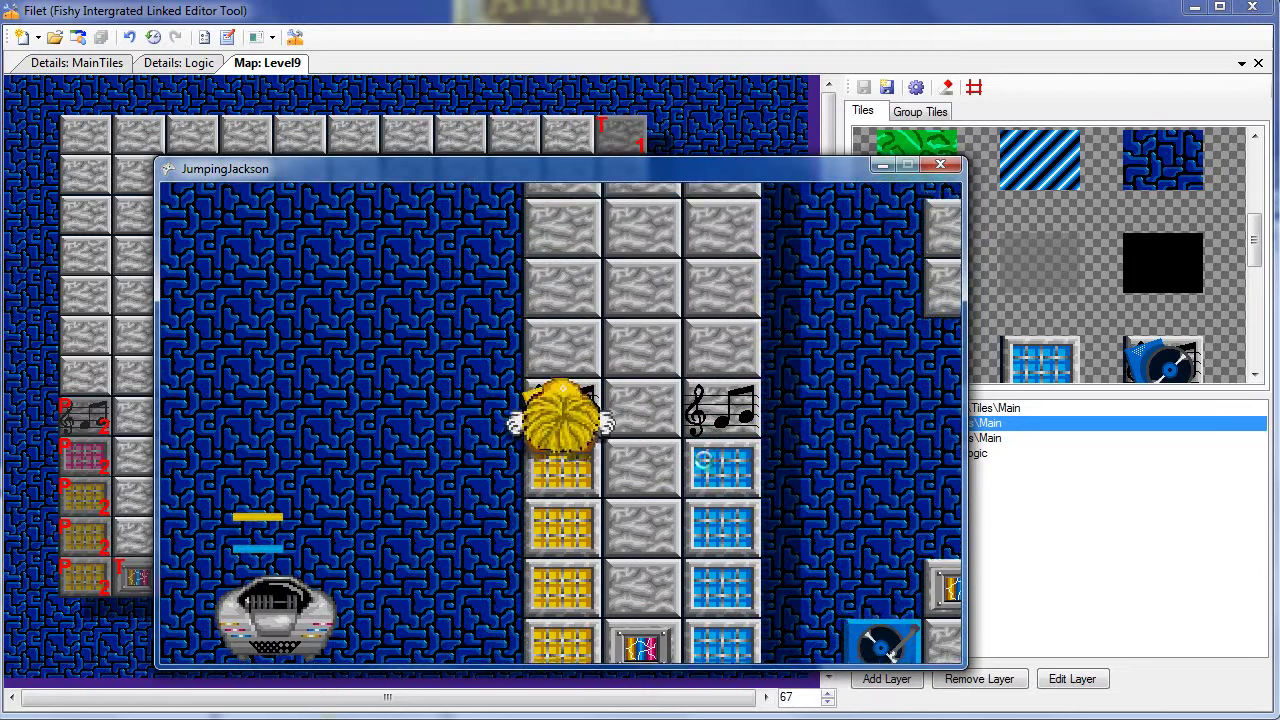
Bring Jackson back through the teleporter and deliver the yellow record to the yellow turntable.
key("Right")
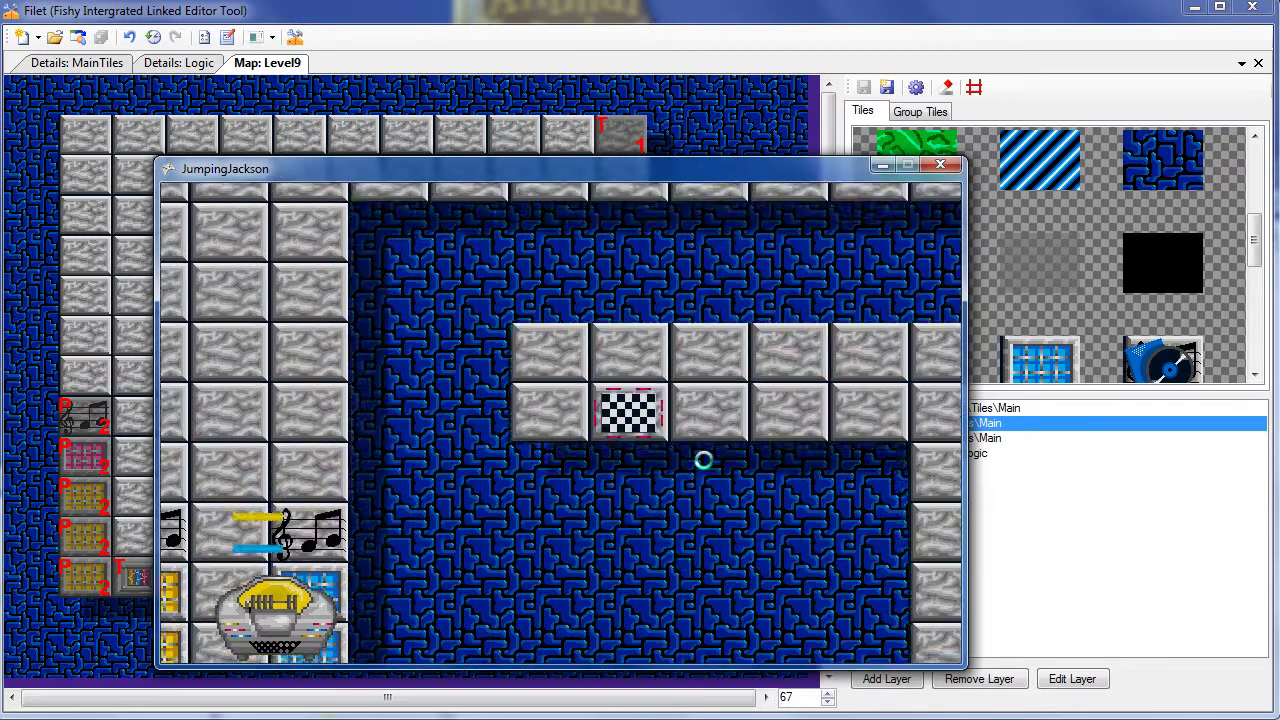
key("Right")
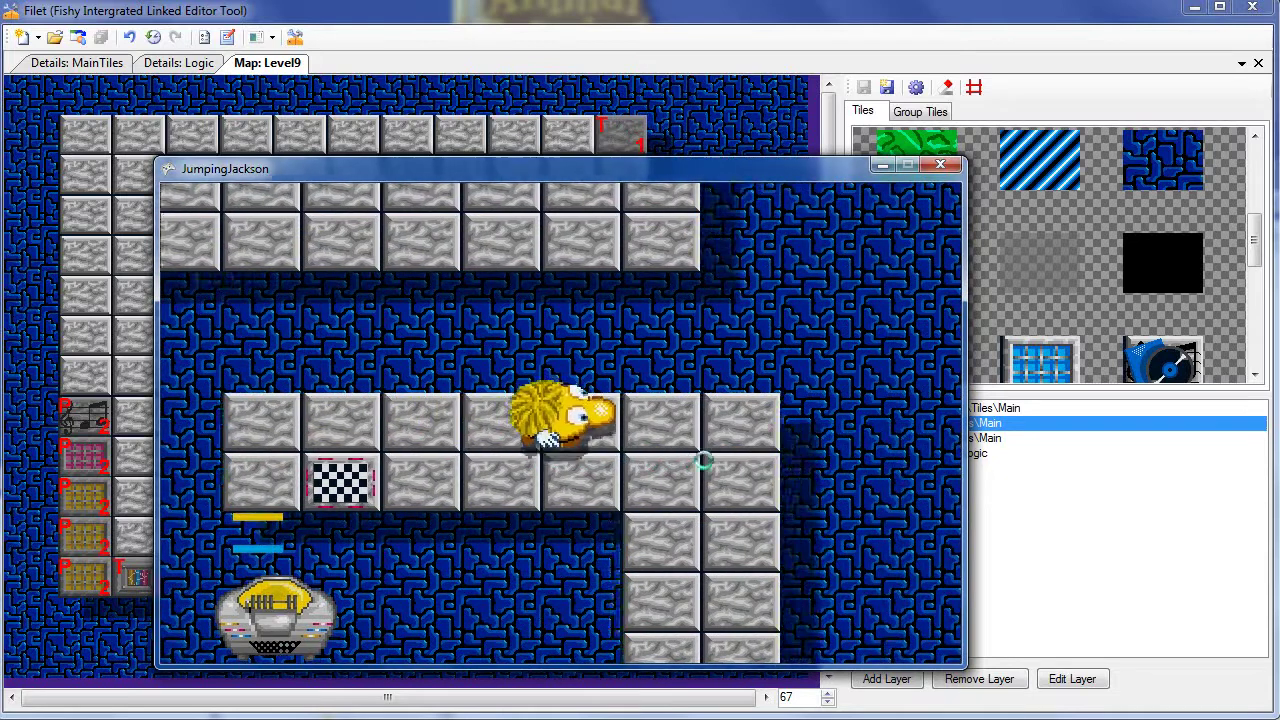
key("Down")
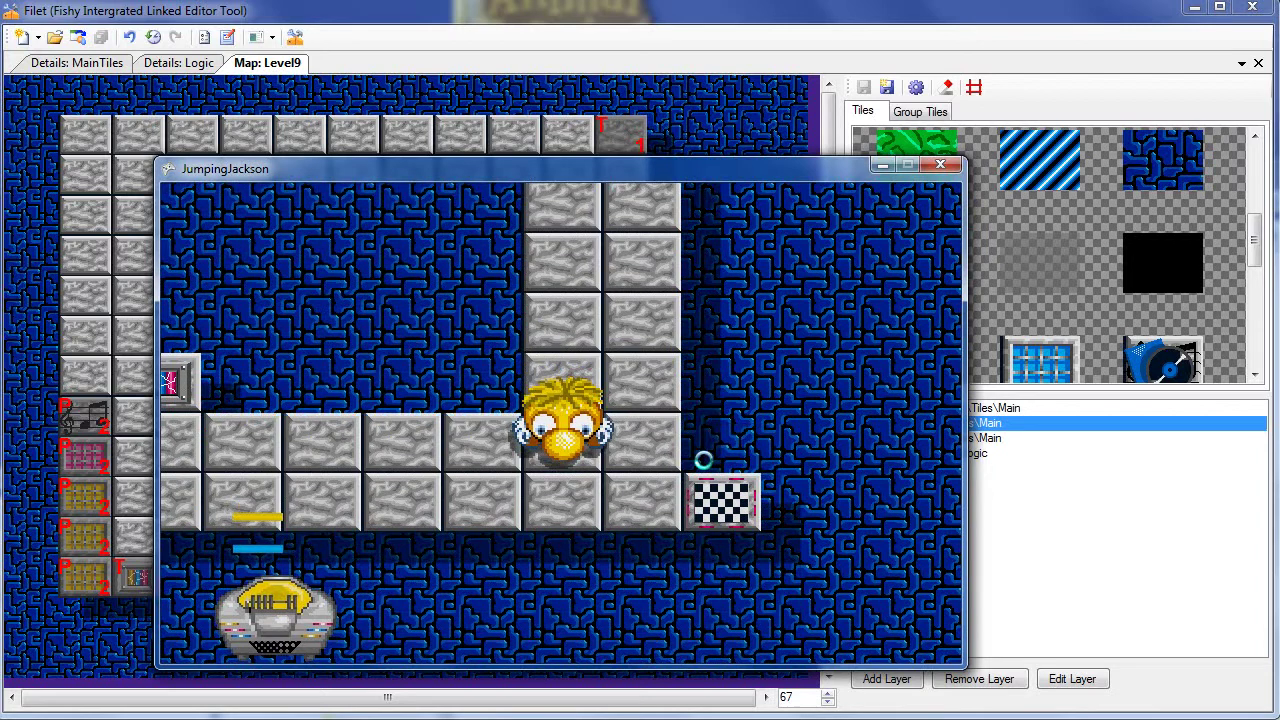
key("Left")
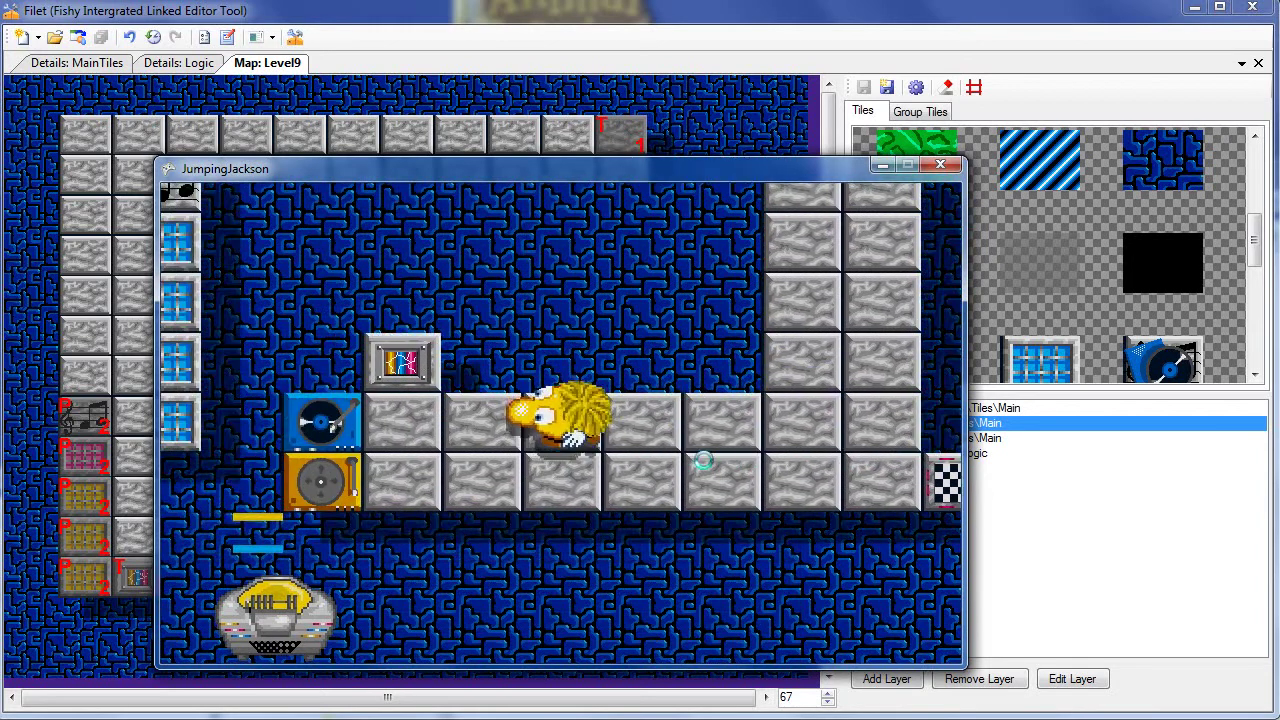
key("Down")
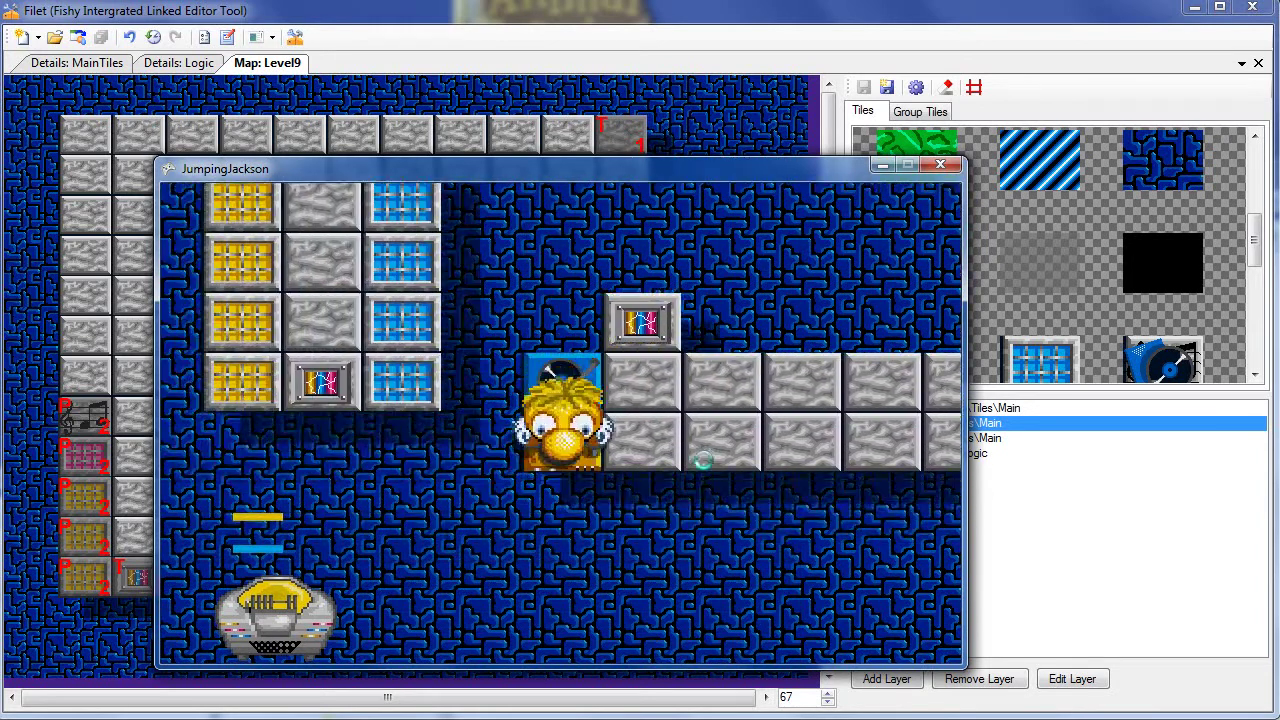
Finish the level by walking Jackson onto the checkered exit tile, and close the game window.
key("Right")
key("Up")
key("Right")
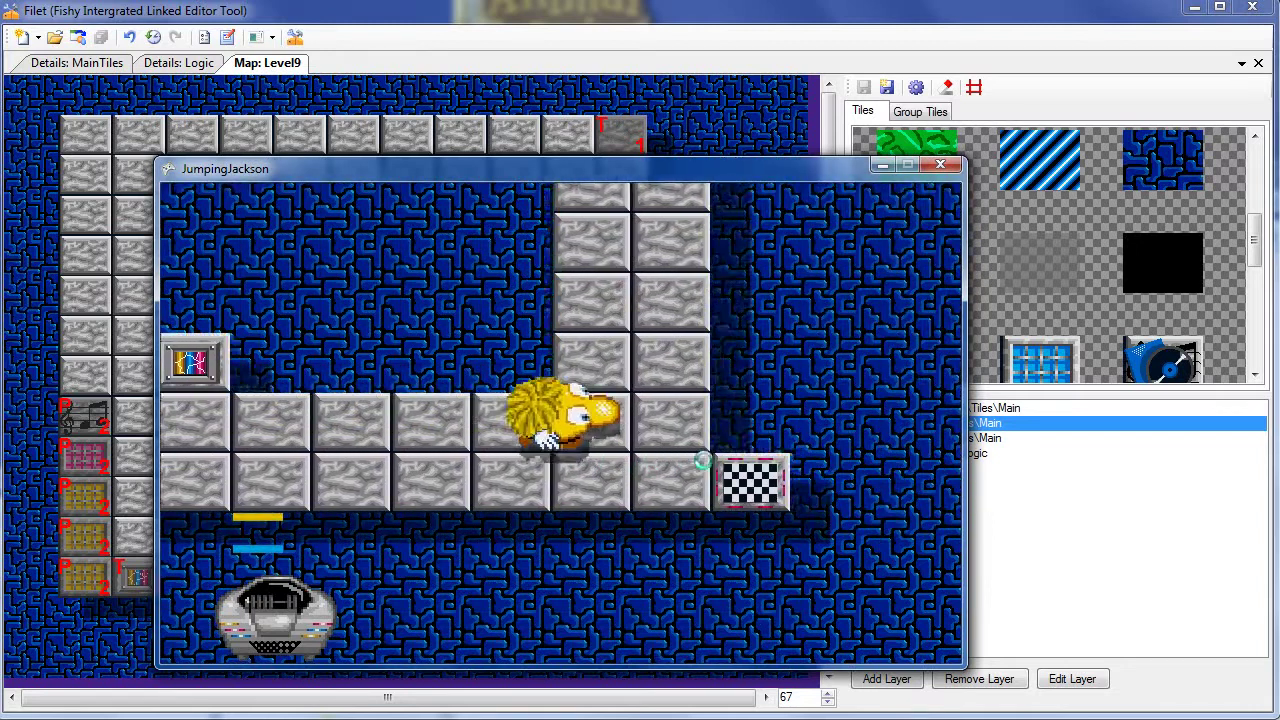
key("Down")
key("Right")
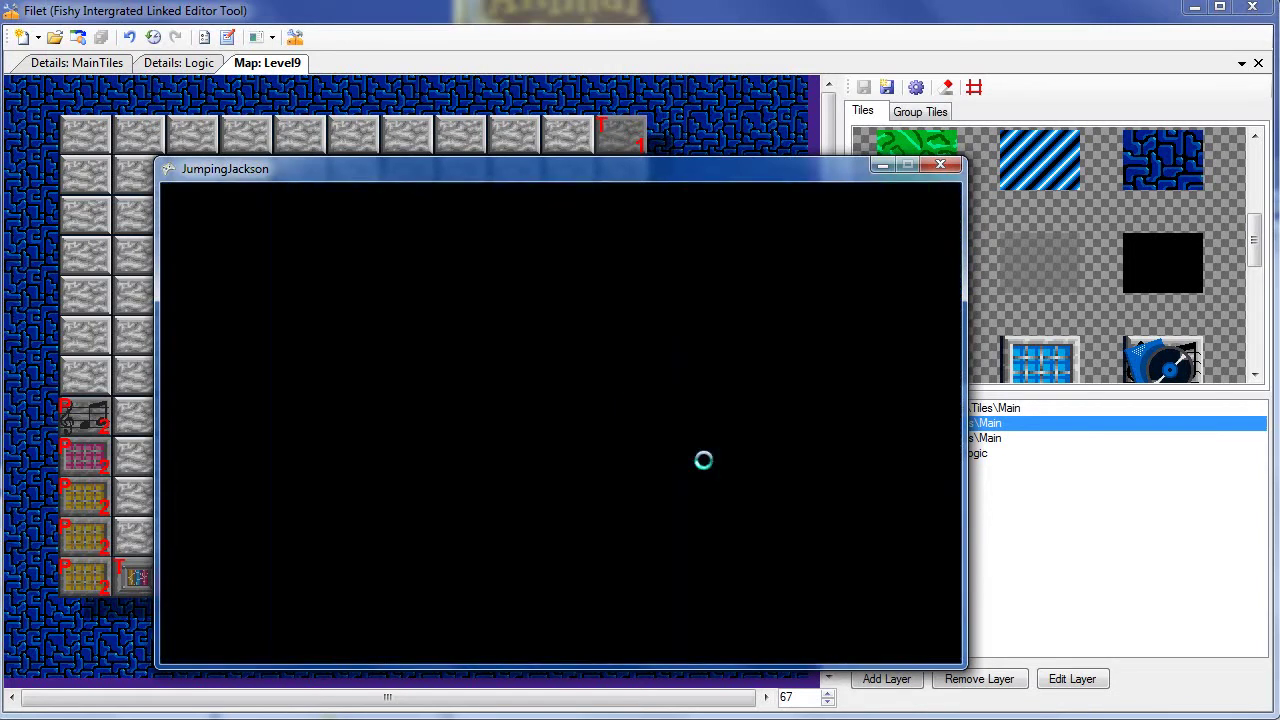
left_click(941, 166)
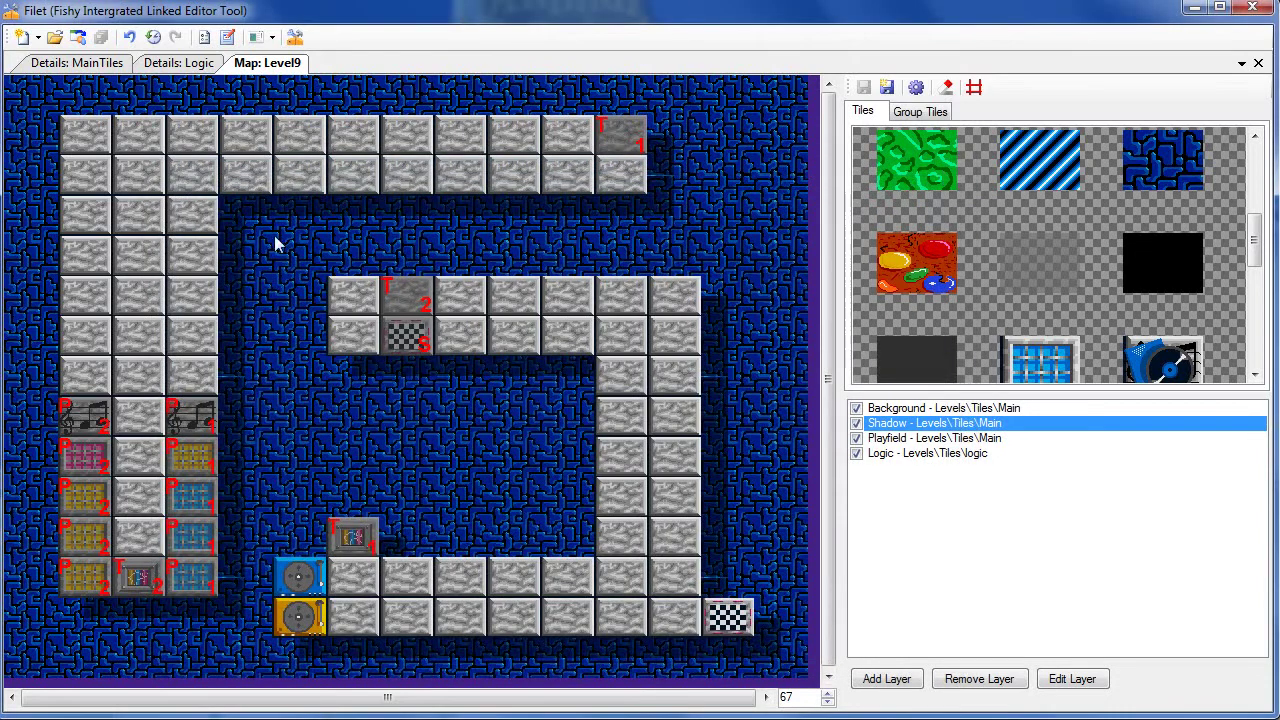